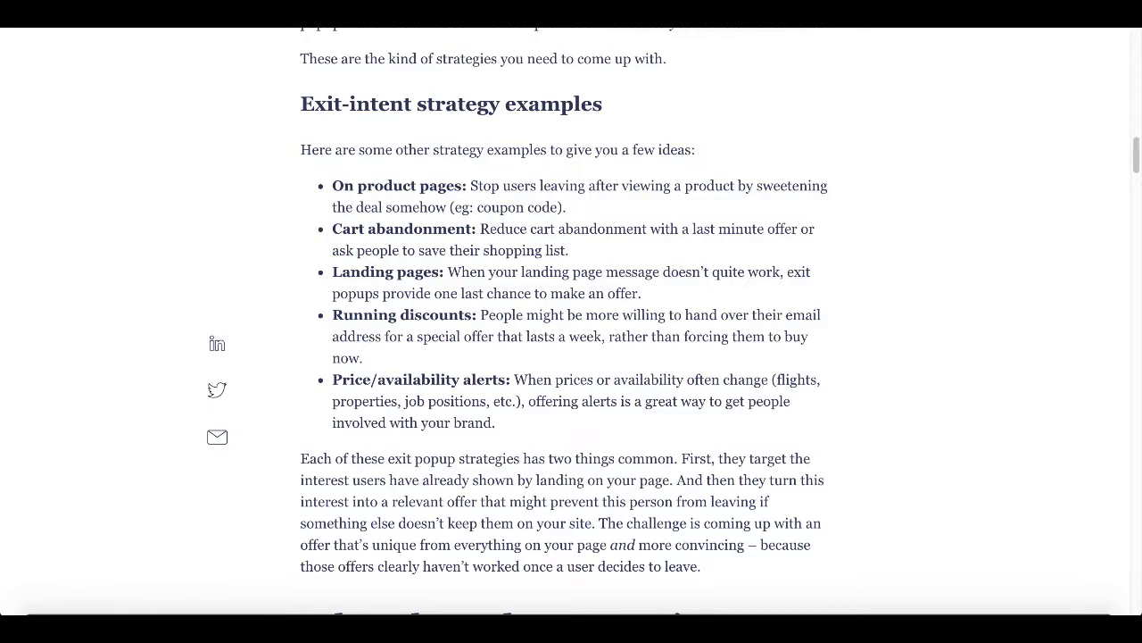
Switch to the 30MinuteMarketing.net landing page and read through it down to the blueprint and blog sections.
{"action": "key", "text": "ctrl+Tab"}
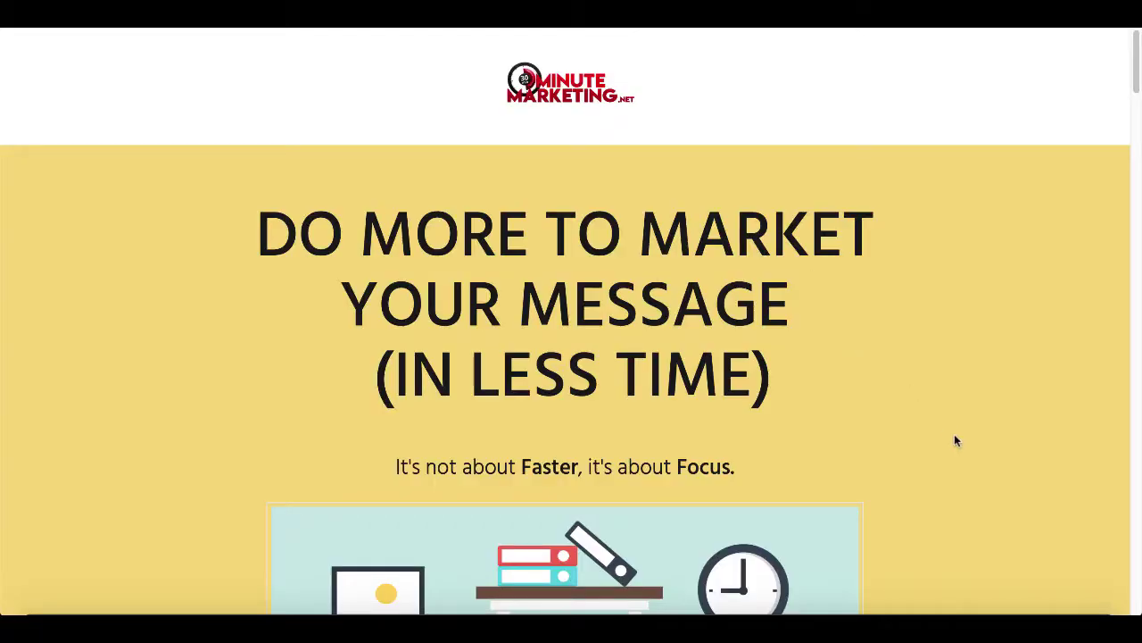
{"action": "scroll", "coordinate": [954, 434], "scroll_direction": "down", "scroll_amount": 6}
{"action": "scroll", "coordinate": [954, 434], "scroll_direction": "up", "scroll_amount": 7}
{"action": "scroll", "coordinate": [954, 433], "scroll_direction": "down", "scroll_amount": 1}
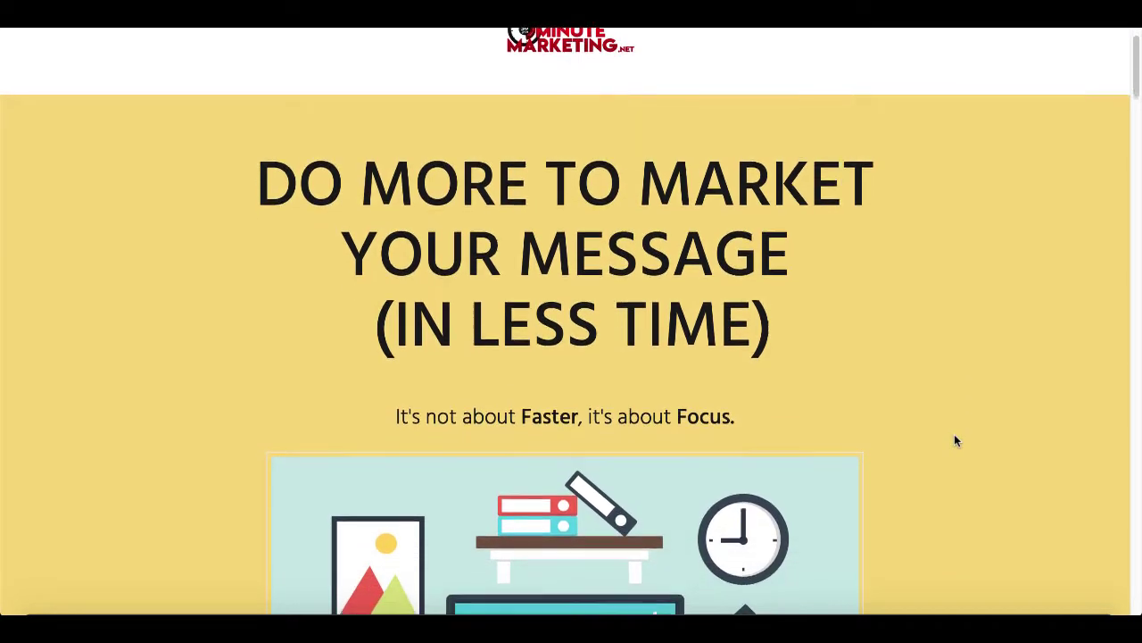
{"action": "scroll", "coordinate": [954, 434], "scroll_direction": "down", "scroll_amount": 8}
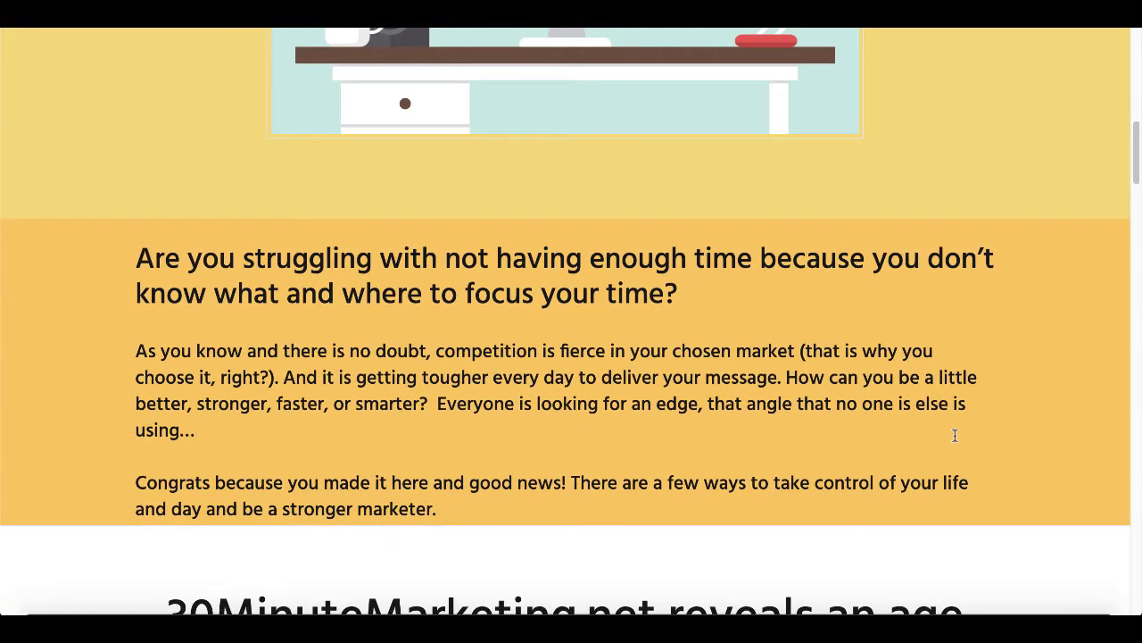
{"action": "scroll", "coordinate": [954, 435], "scroll_direction": "down", "scroll_amount": 13}
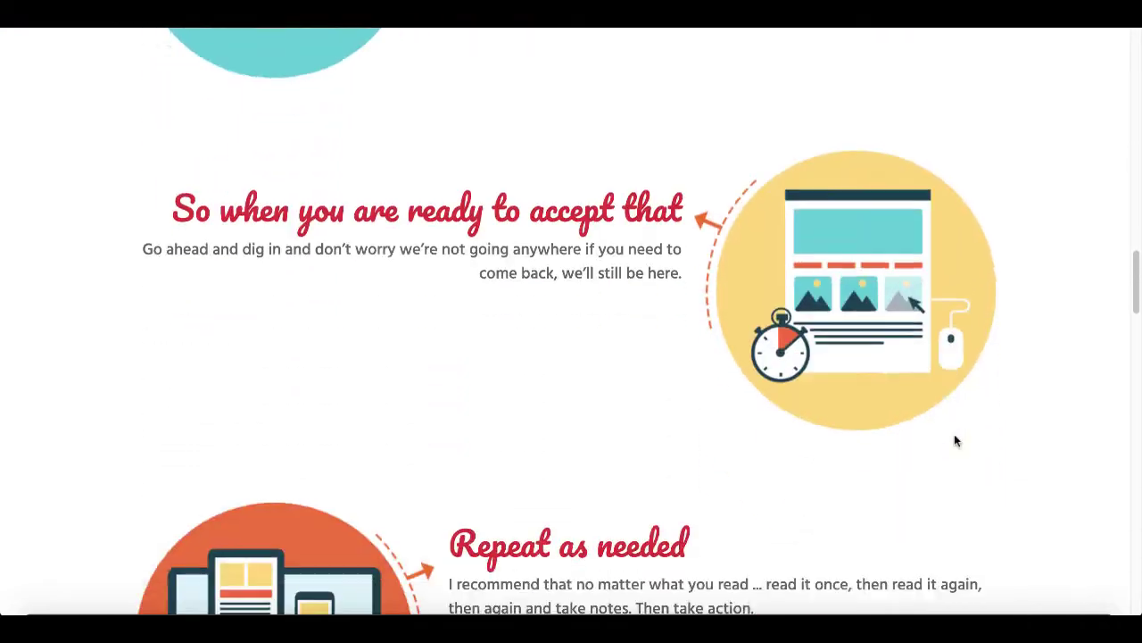
{"action": "scroll", "coordinate": [954, 440], "scroll_direction": "down", "scroll_amount": 20}
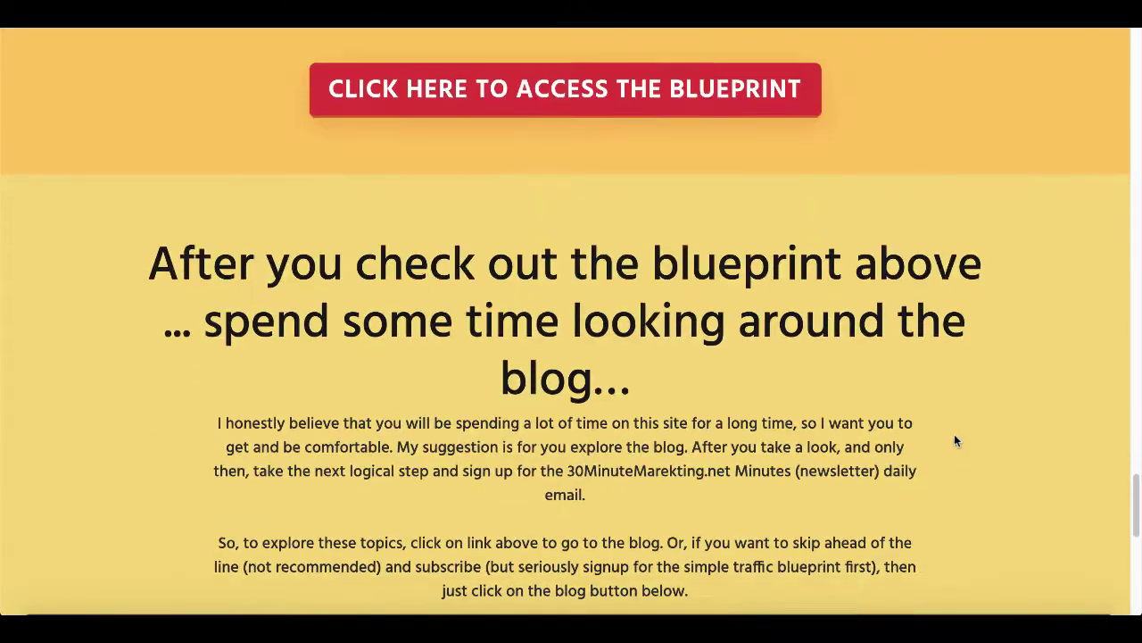
{"action": "scroll", "coordinate": [954, 440], "scroll_direction": "down", "scroll_amount": 6}
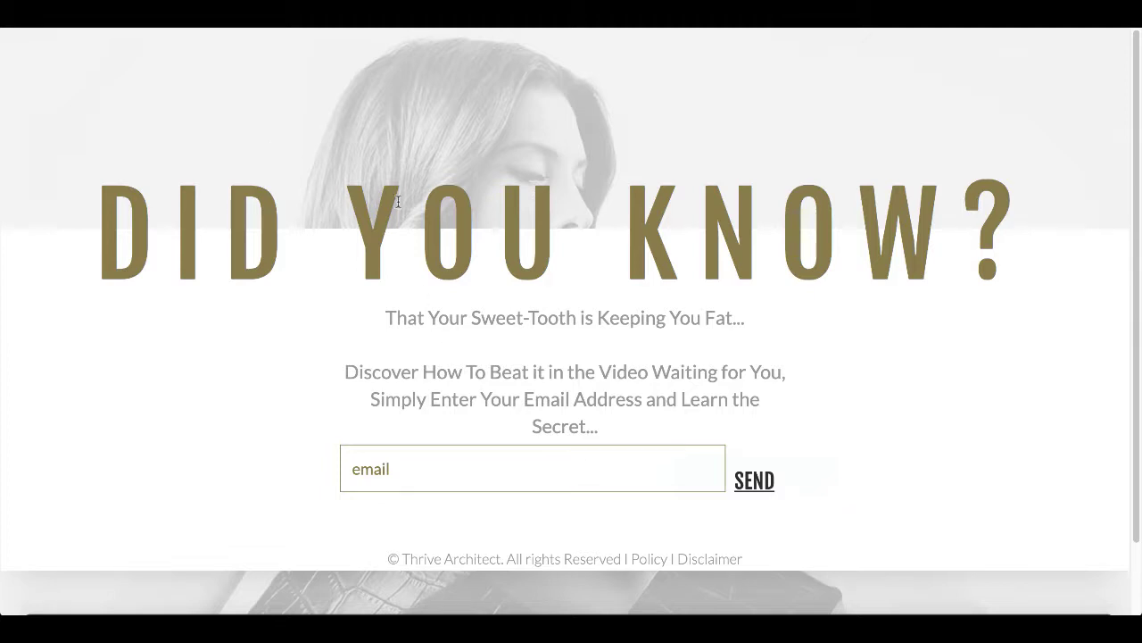
Examine the email opt-in form on the "Did You Know?" squeeze page, leaving the field empty.
{"action": "left_click", "coordinate": [408, 467]}
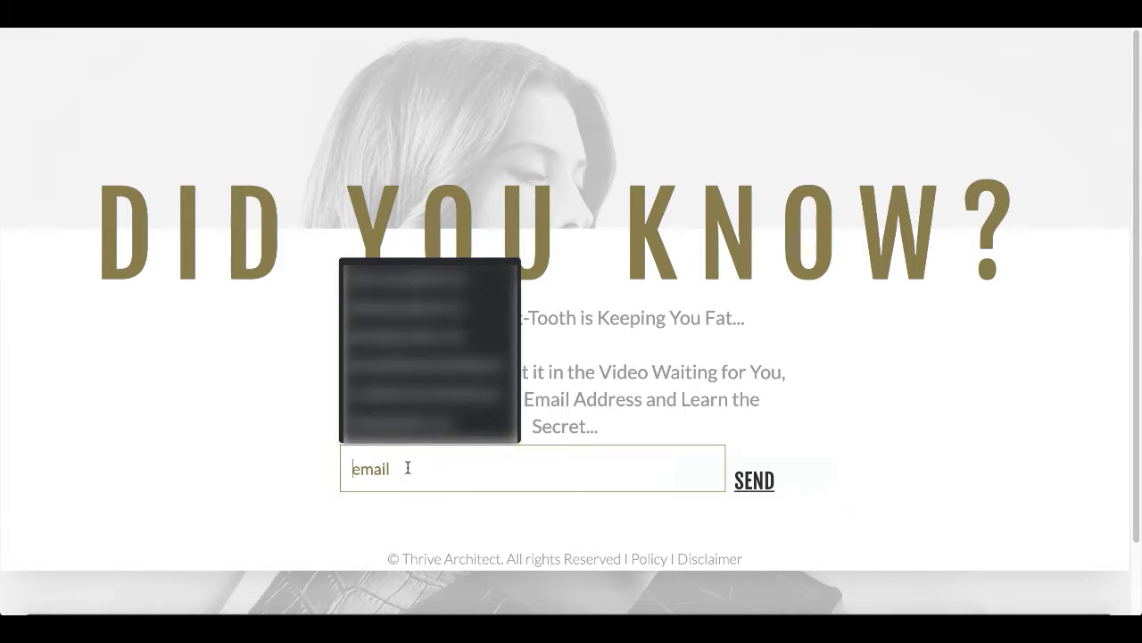
{"action": "left_click", "coordinate": [870, 406]}
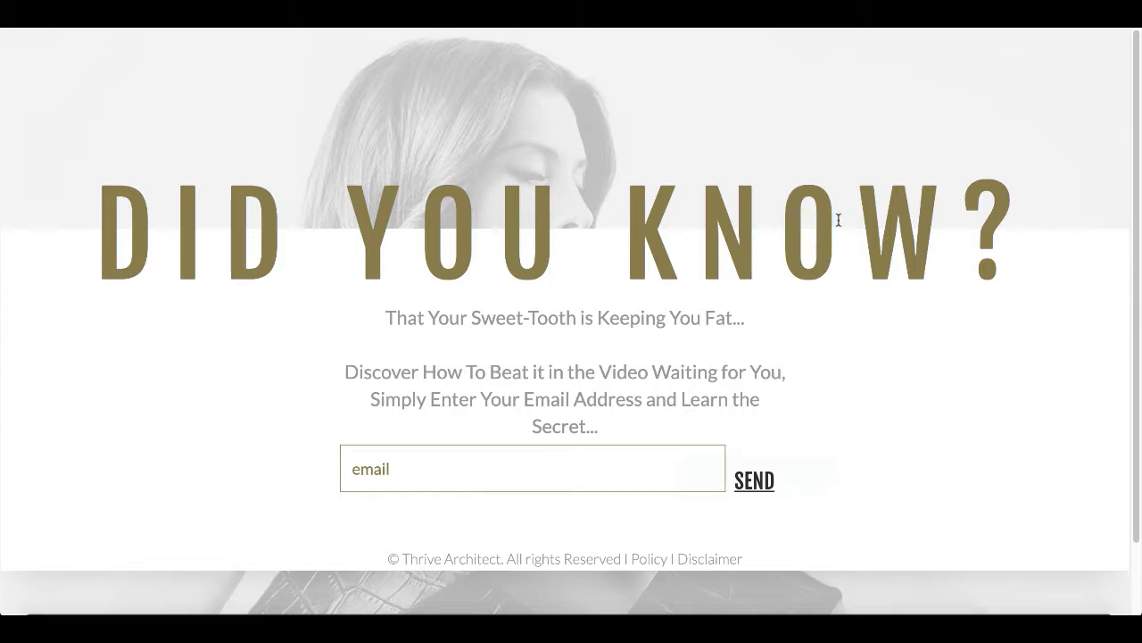
{"action": "left_click", "coordinate": [418, 464]}
{"action": "key", "text": "Escape"}
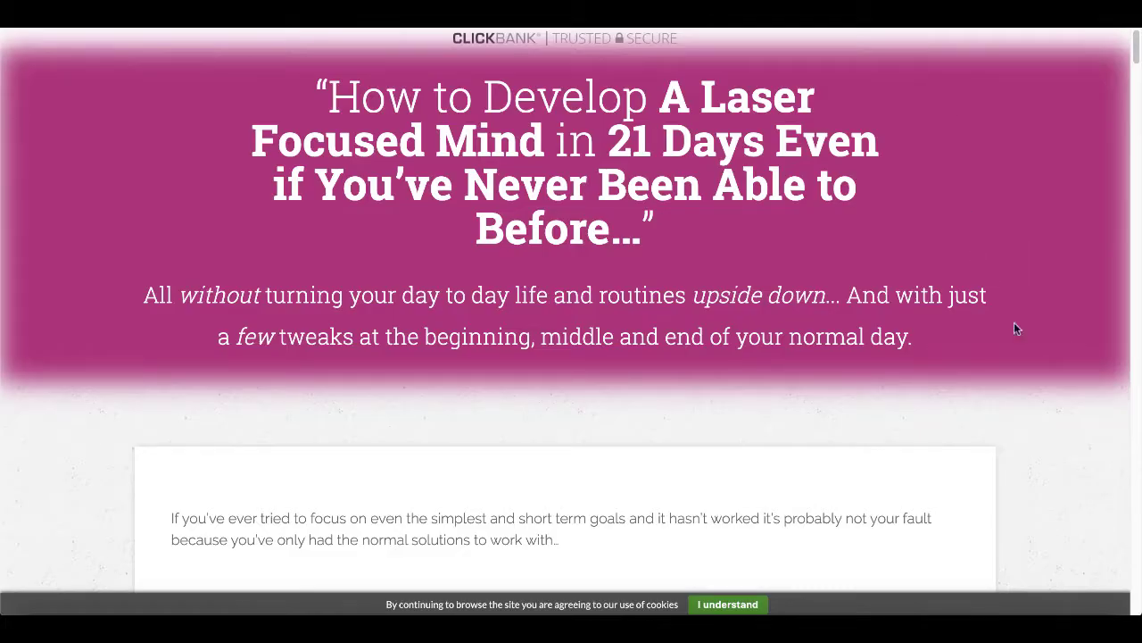
Read through the "Laser Focused Mind in 21 Days" sales page down to its purchase box and return to the headline.
{"action": "scroll", "coordinate": [1013, 322], "scroll_direction": "down", "scroll_amount": 3}
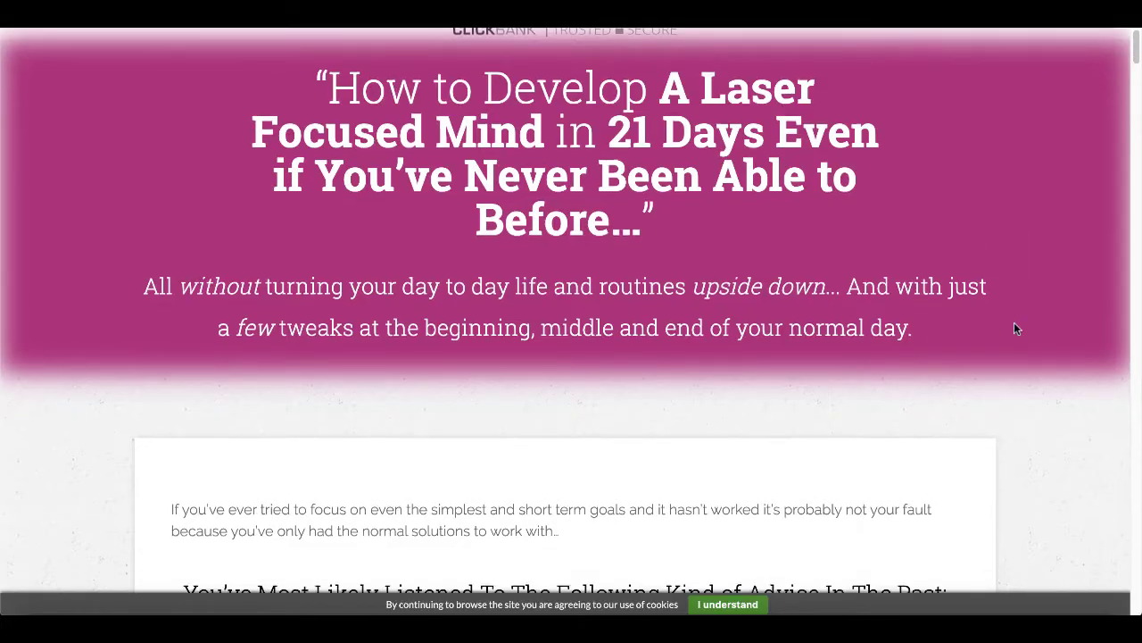
{"action": "scroll", "coordinate": [1015, 329], "scroll_direction": "down", "scroll_amount": 1}
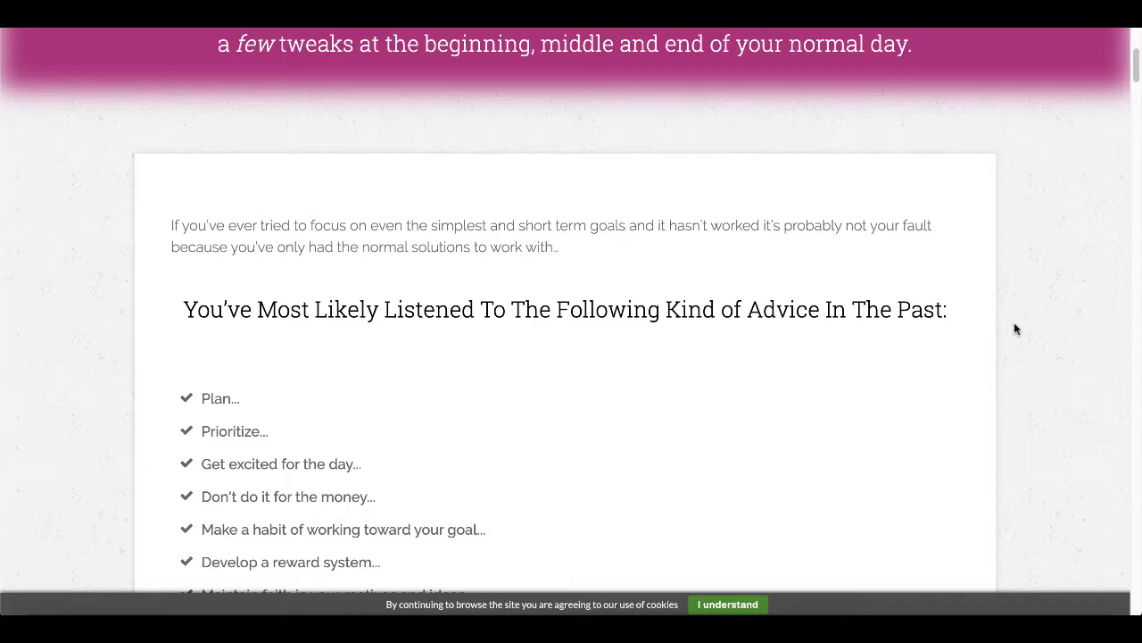
{"action": "scroll", "coordinate": [1014, 329], "scroll_direction": "up", "scroll_amount": 5}
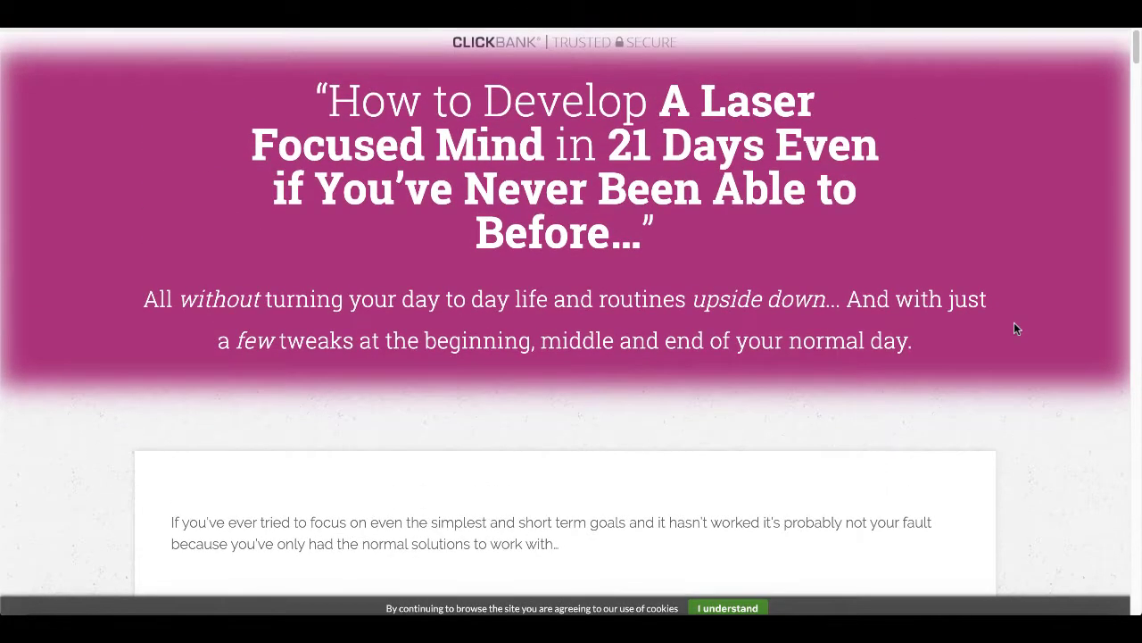
{"action": "scroll", "coordinate": [1015, 329], "scroll_direction": "down", "scroll_amount": 15}
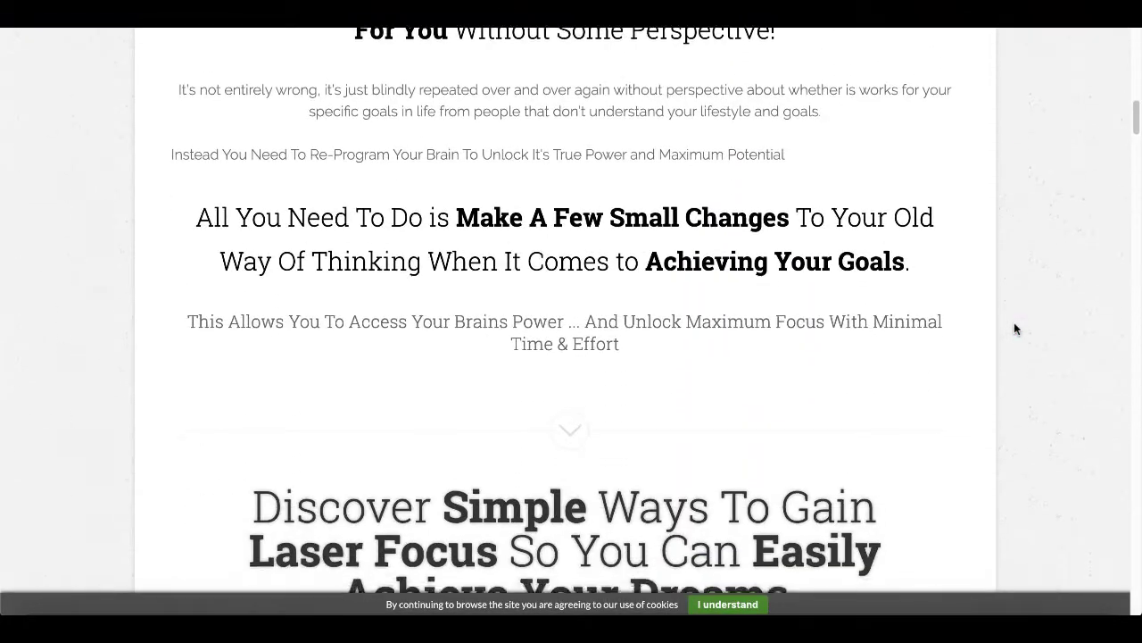
{"action": "scroll", "coordinate": [1014, 330], "scroll_direction": "down", "scroll_amount": 20}
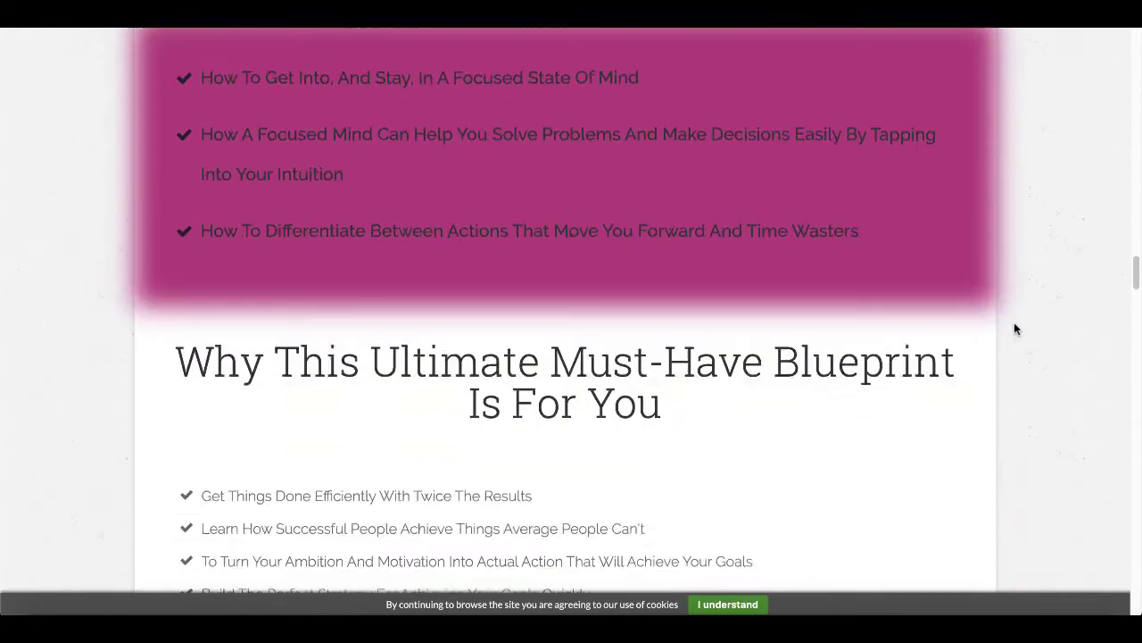
{"action": "scroll", "coordinate": [1014, 329], "scroll_direction": "down", "scroll_amount": 20}
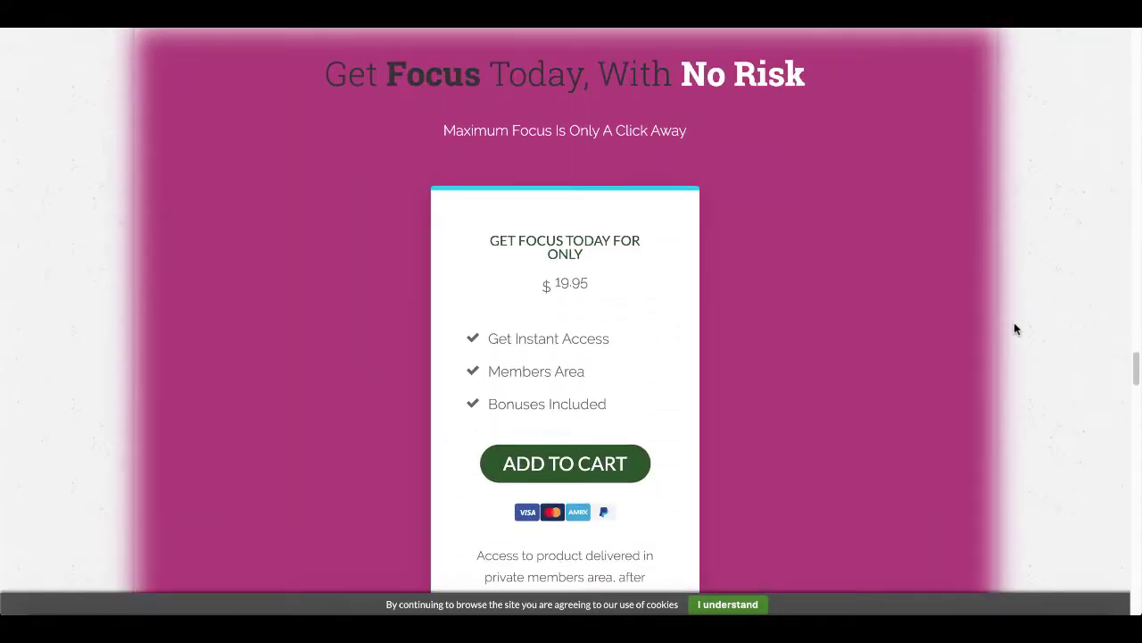
{"action": "scroll", "coordinate": [673, 311], "scroll_direction": "down", "scroll_amount": 1}
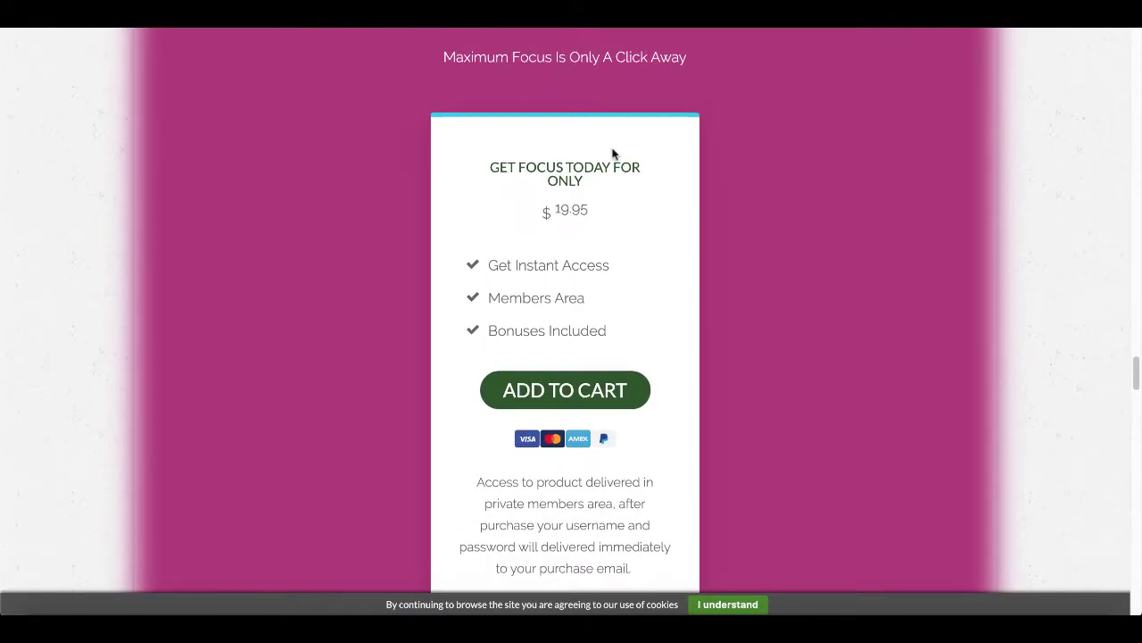
{"action": "scroll", "coordinate": [697, 273], "scroll_direction": "down", "scroll_amount": 1}
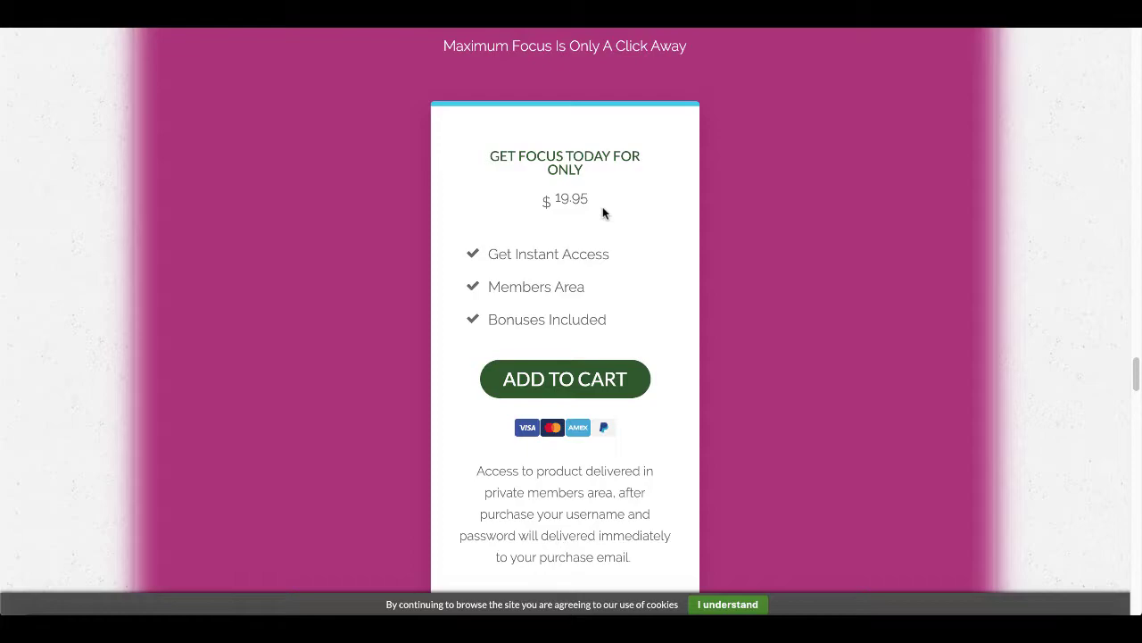
{"action": "scroll", "coordinate": [603, 213], "scroll_direction": "up", "scroll_amount": 20}
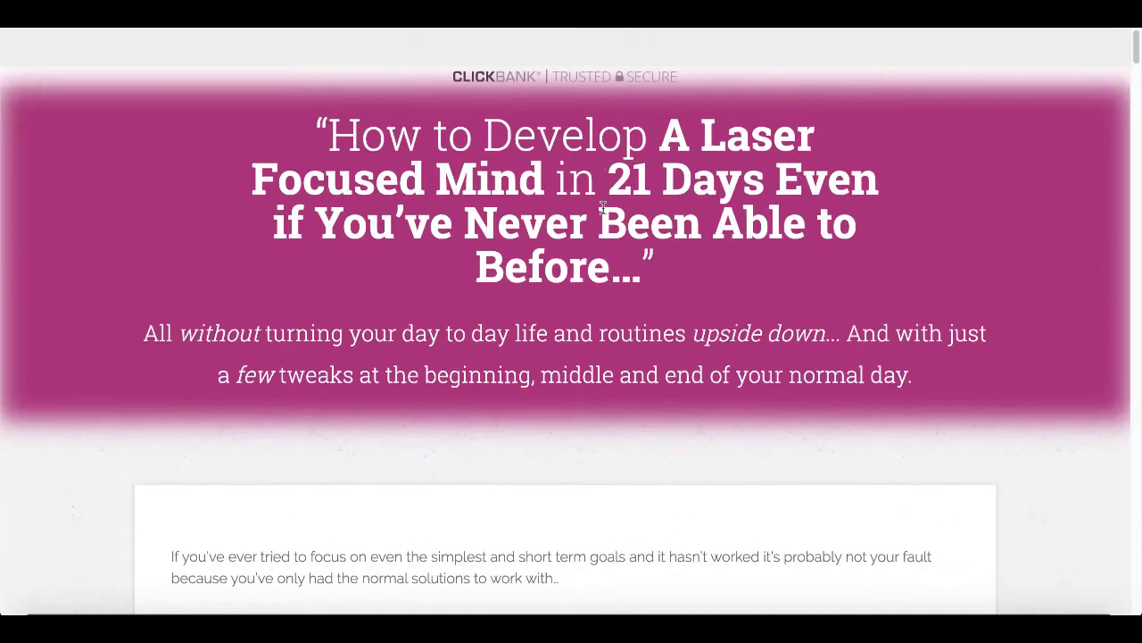
{"action": "scroll", "coordinate": [602, 206], "scroll_direction": "down", "scroll_amount": 1}
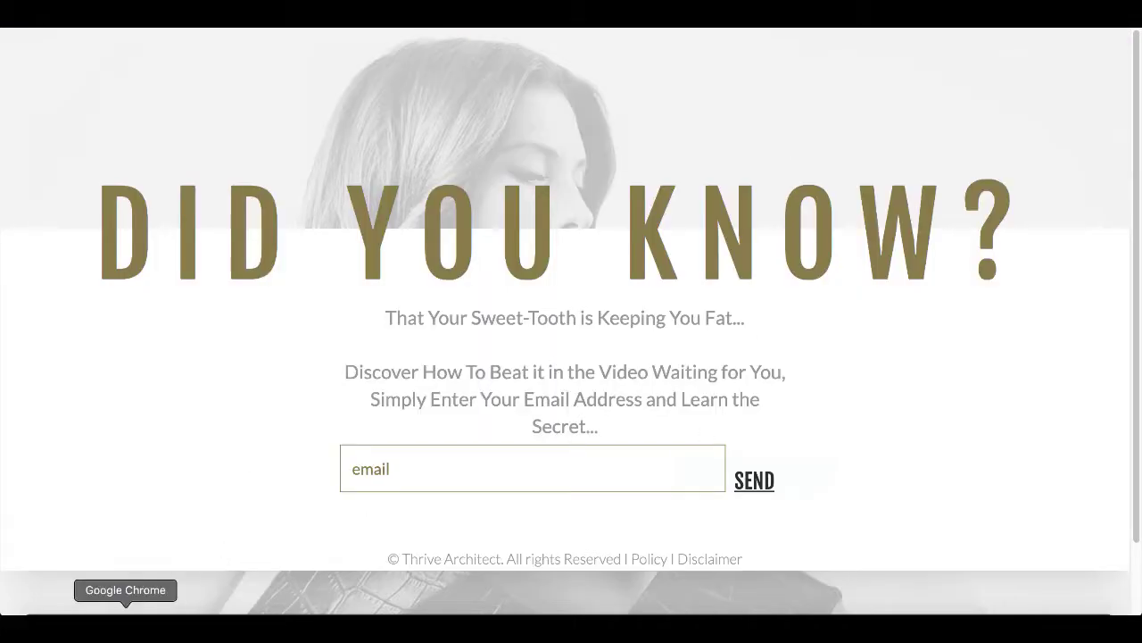
Switch to the 30x30 Business Challenge Blog's Thrive Dashboard window and open the list of all WordPress pages.
{"action": "right_click", "coordinate": [126, 611]}
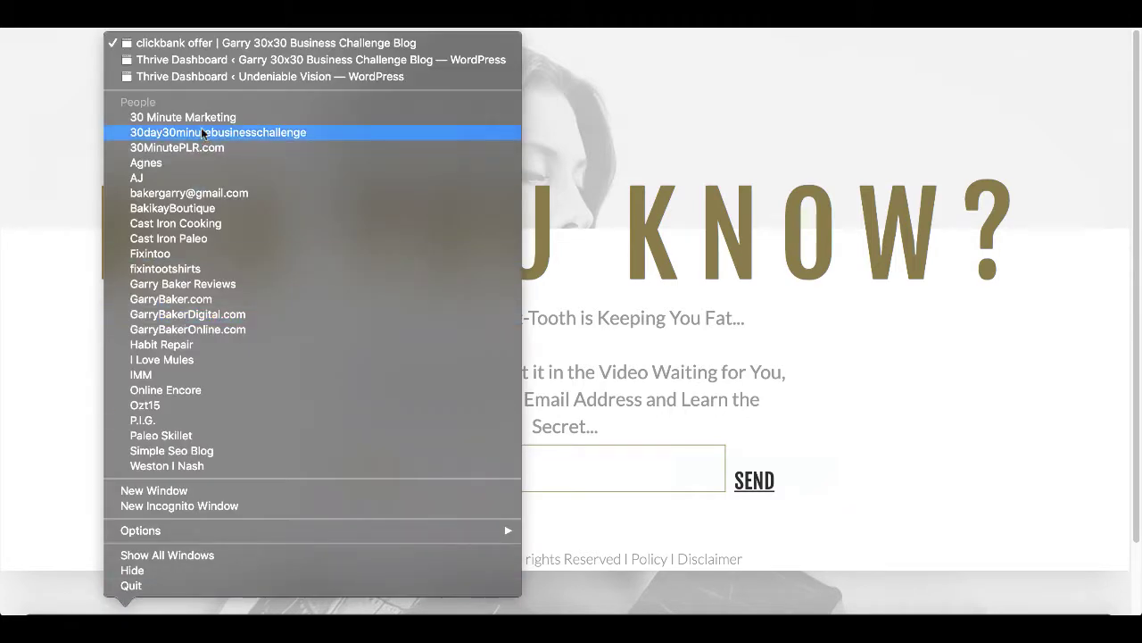
{"action": "left_click", "coordinate": [223, 60]}
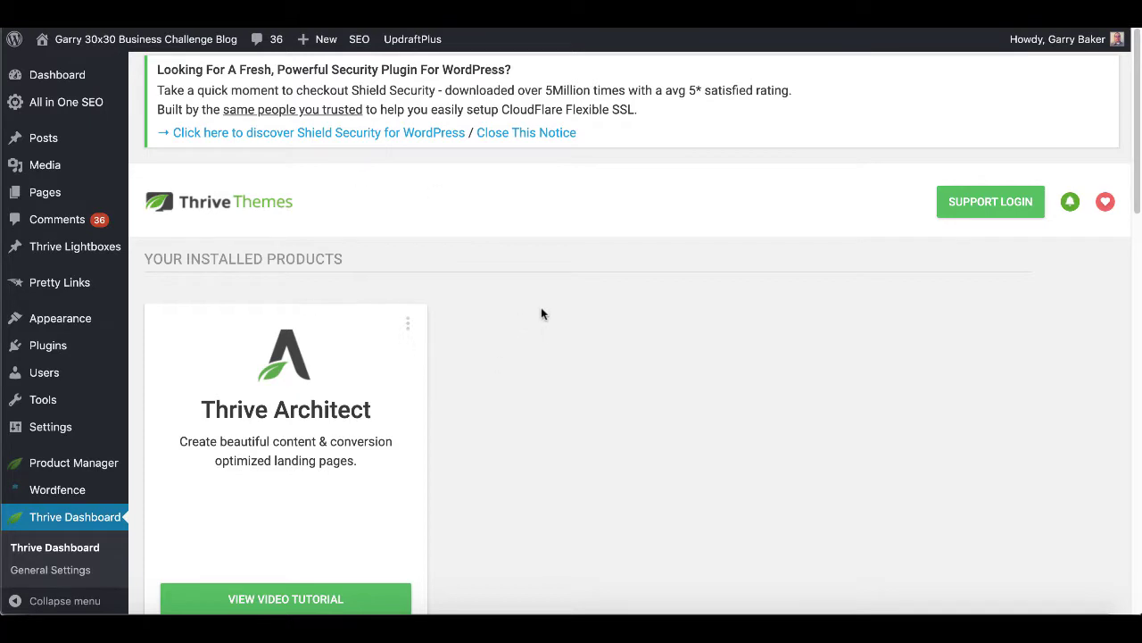
{"action": "scroll", "coordinate": [521, 412], "scroll_direction": "down", "scroll_amount": 1}
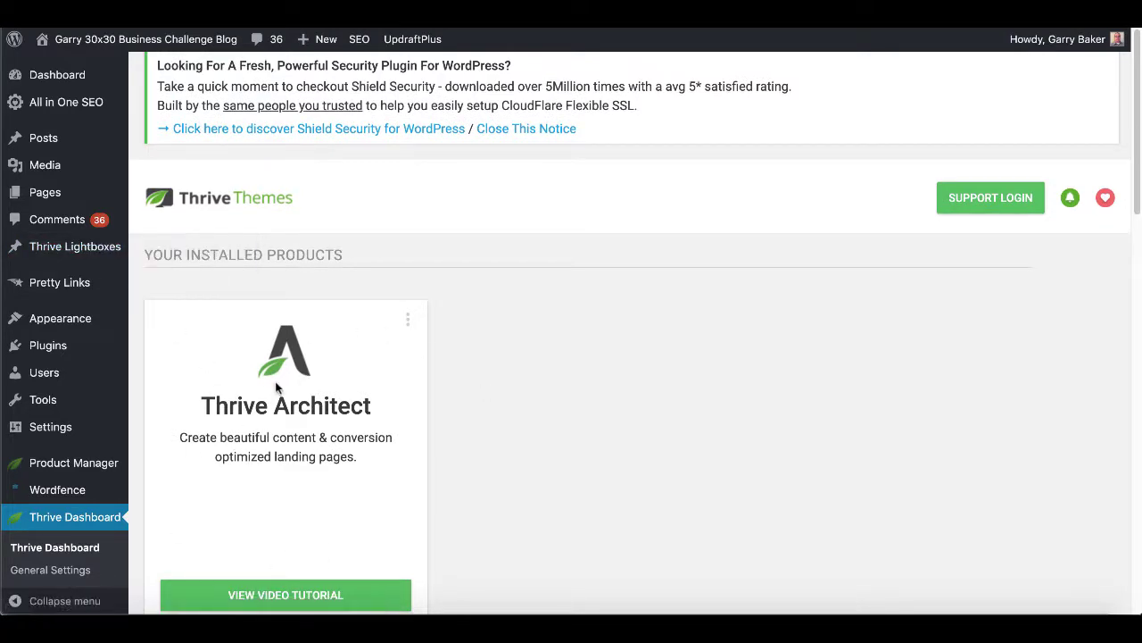
{"action": "mouse_move", "coordinate": [89, 250]}
{"action": "mouse_move", "coordinate": [56, 197]}
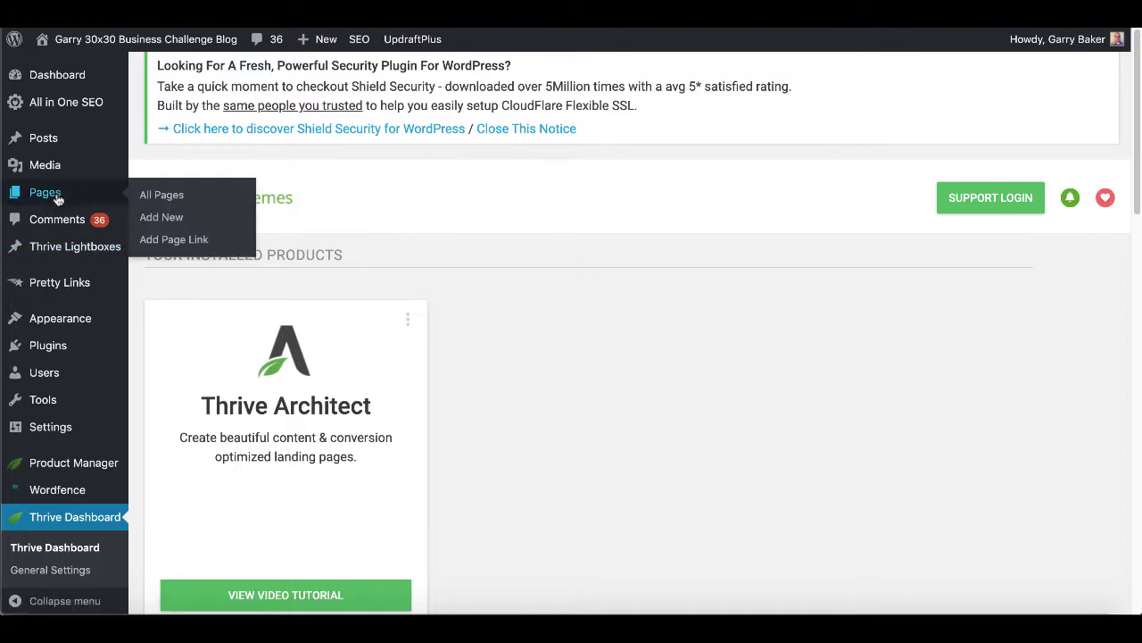
{"action": "left_click", "coordinate": [160, 200]}
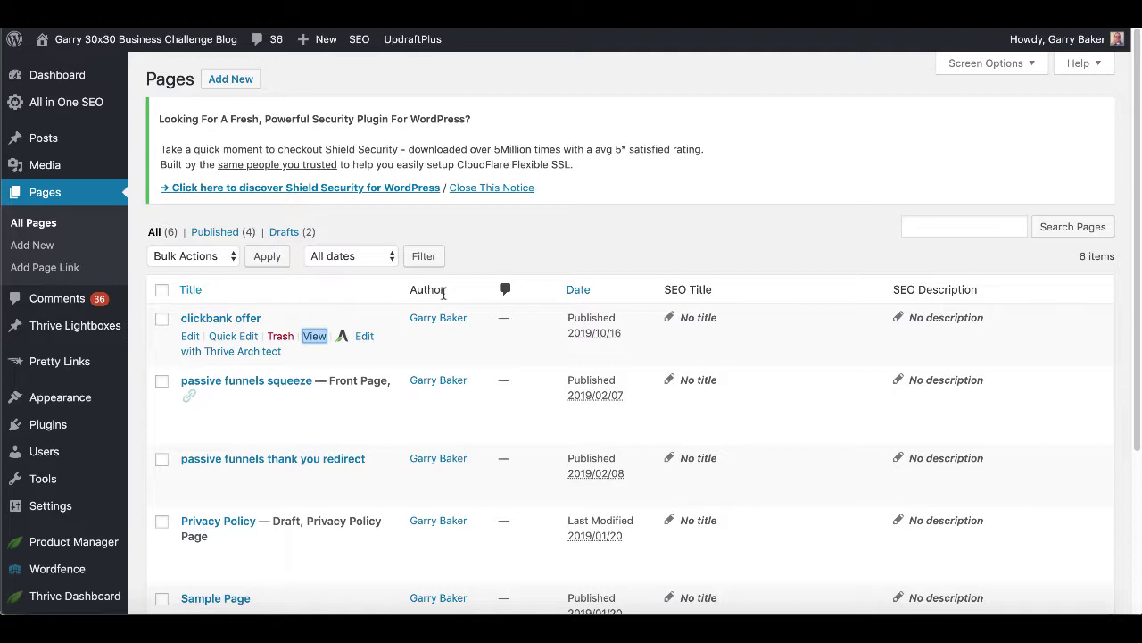
Open the clickbank offer page in Thrive Architect and bring up its page events from the advanced settings.
{"action": "left_click", "coordinate": [512, 255]}
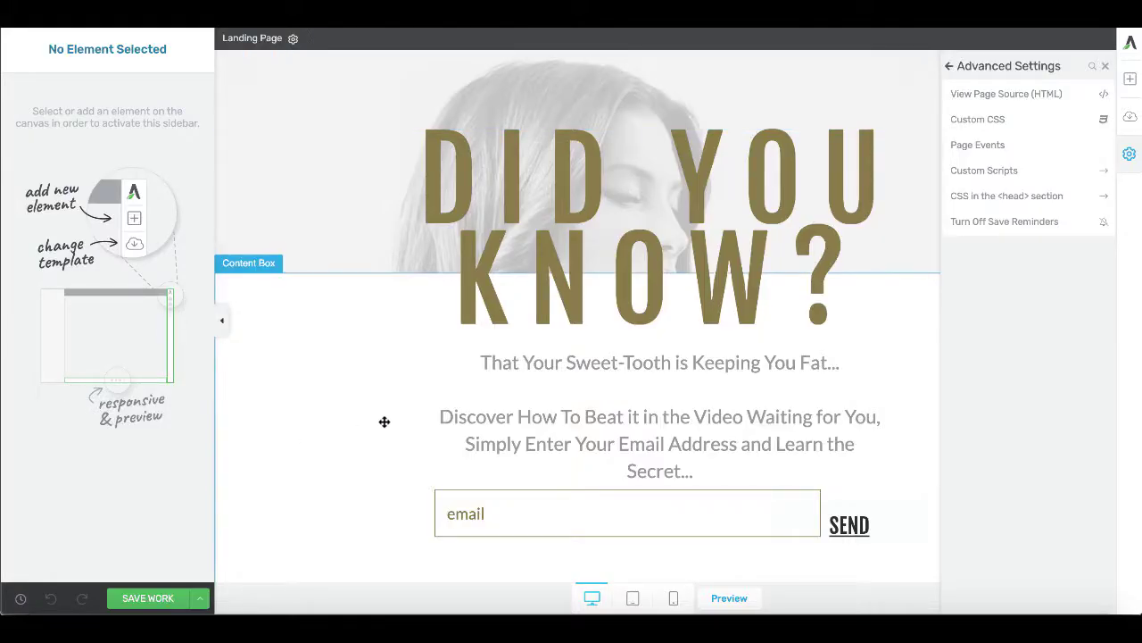
{"action": "left_click", "coordinate": [1105, 65]}
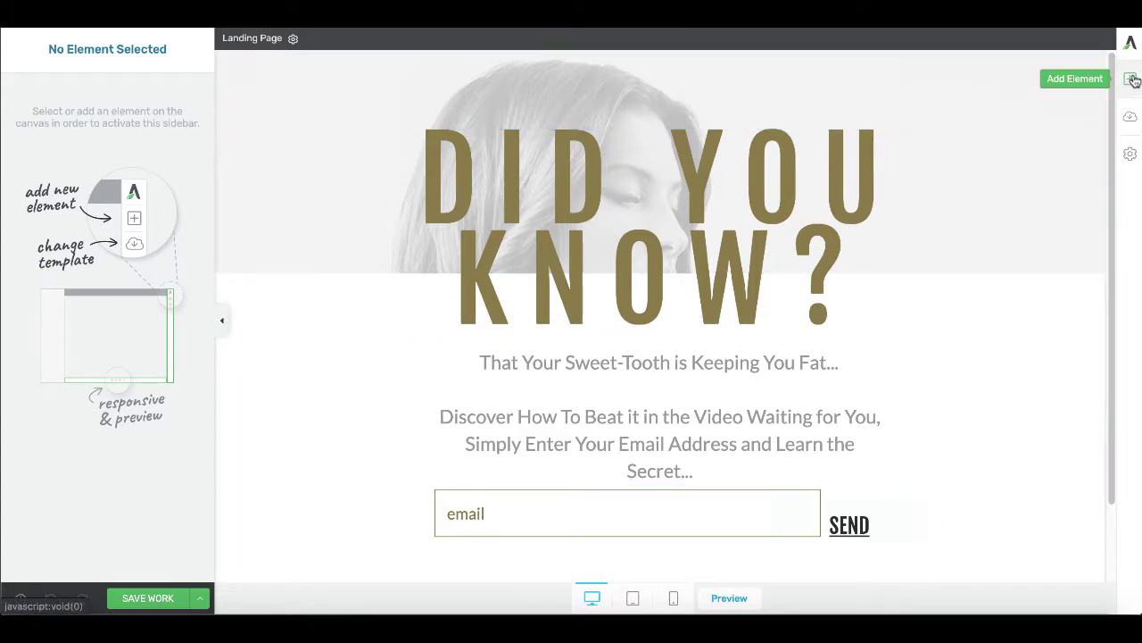
{"action": "left_click", "coordinate": [1129, 157]}
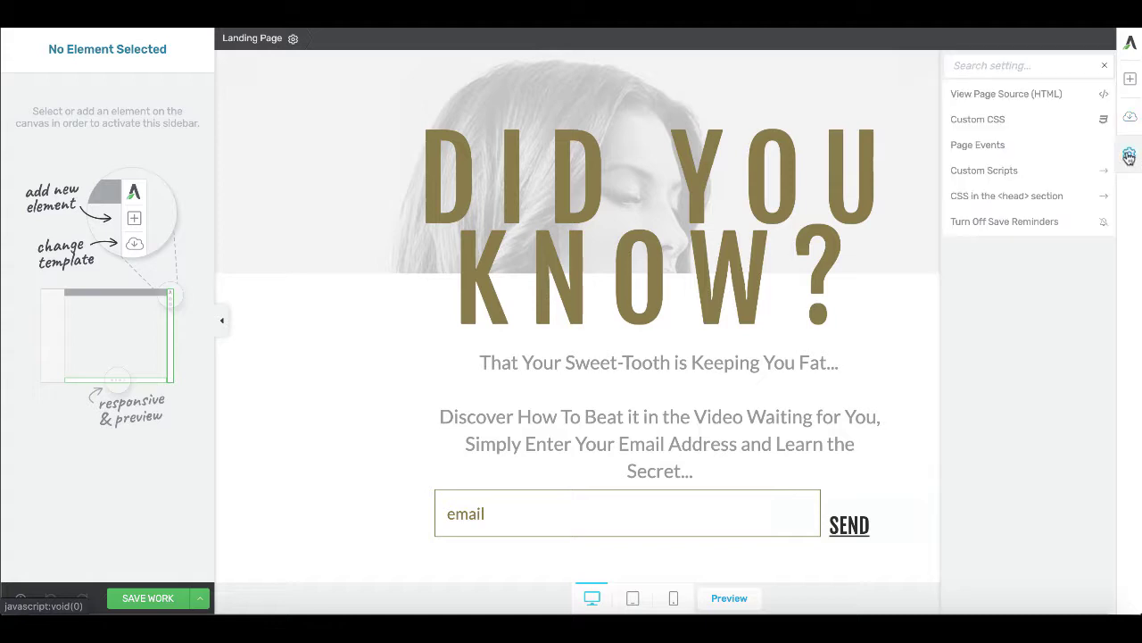
{"action": "left_click", "coordinate": [987, 153]}
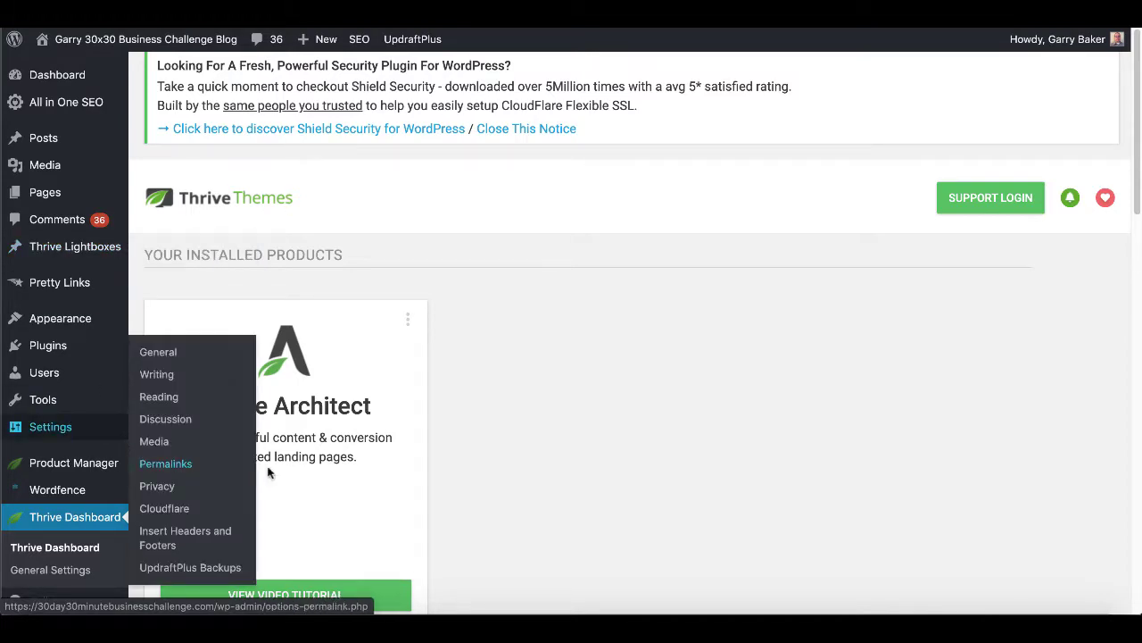
Switch to the Undeniable Vision Thrive Dashboard and review its installed products and the Thrive Leads entry.
{"action": "triple_click", "coordinate": [313, 408]}
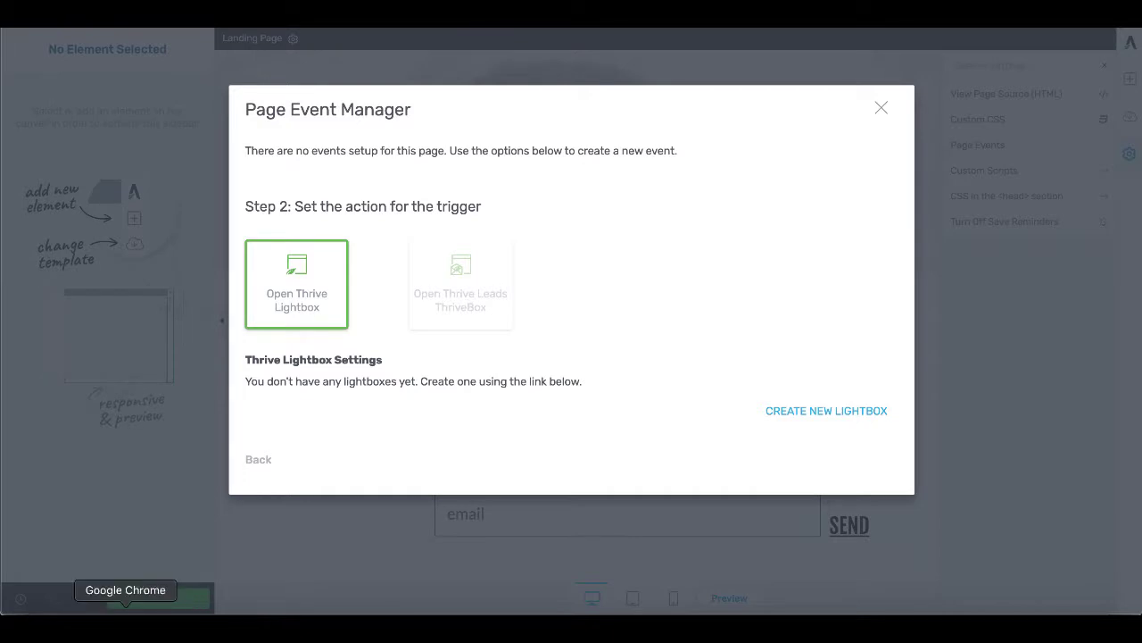
{"action": "right_click", "coordinate": [126, 605]}
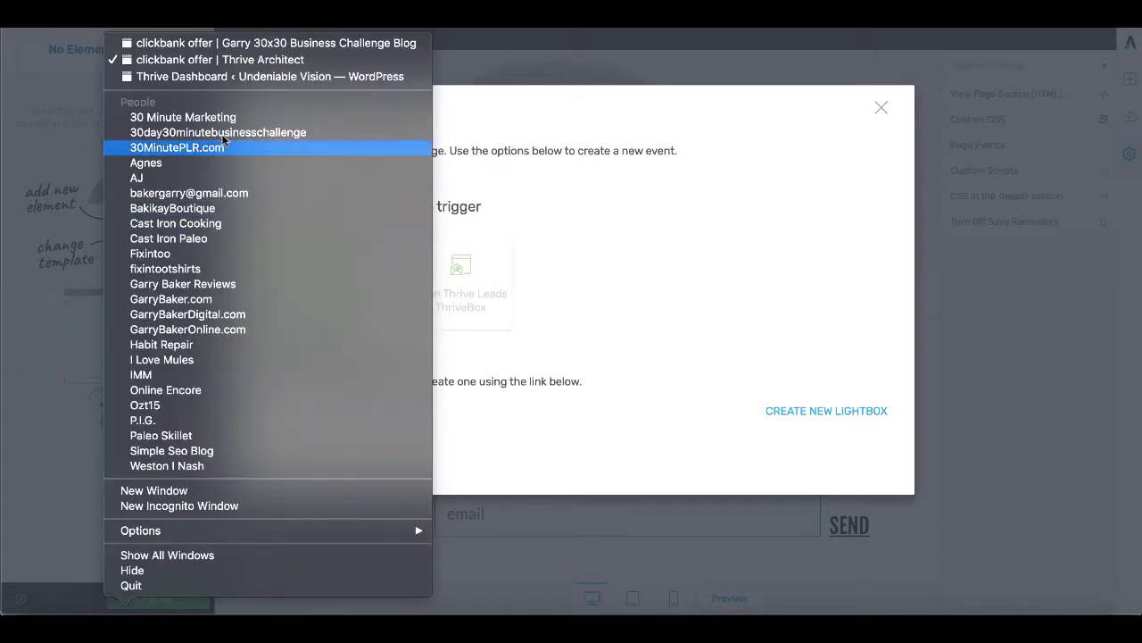
{"action": "left_click", "coordinate": [243, 79]}
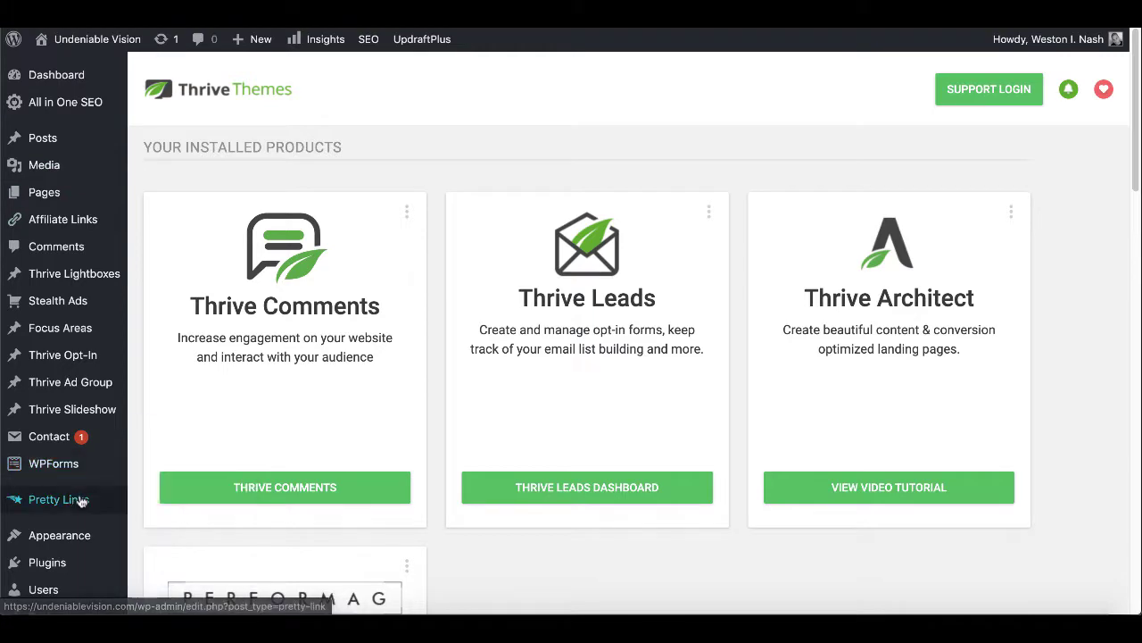
{"action": "scroll", "coordinate": [89, 455], "scroll_direction": "down", "scroll_amount": 5}
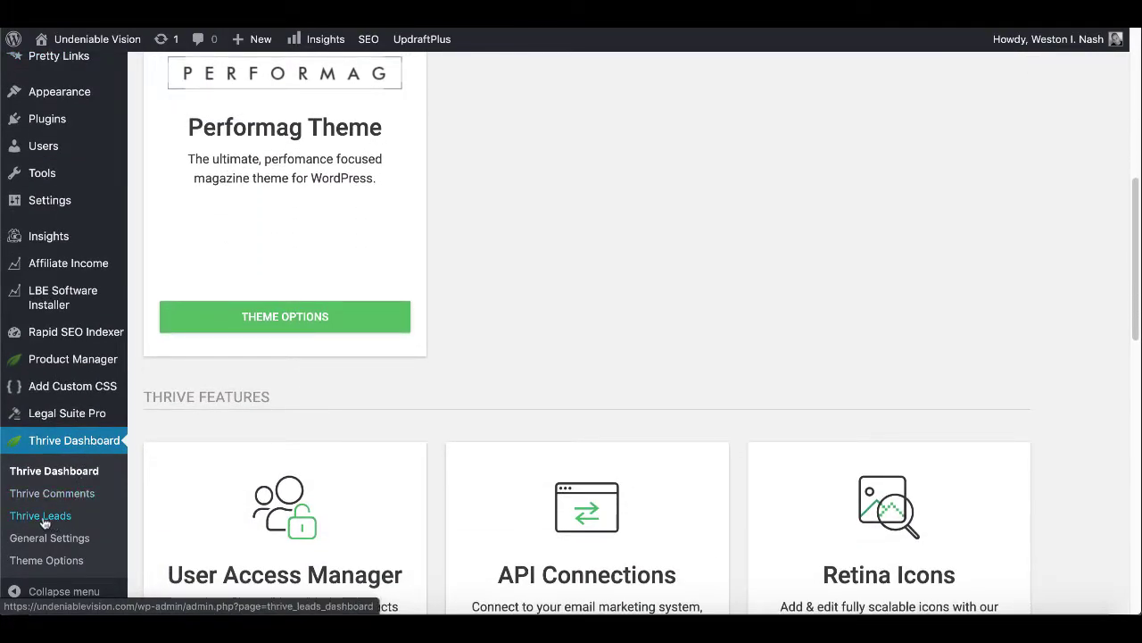
{"action": "scroll", "coordinate": [321, 506], "scroll_direction": "up", "scroll_amount": 6}
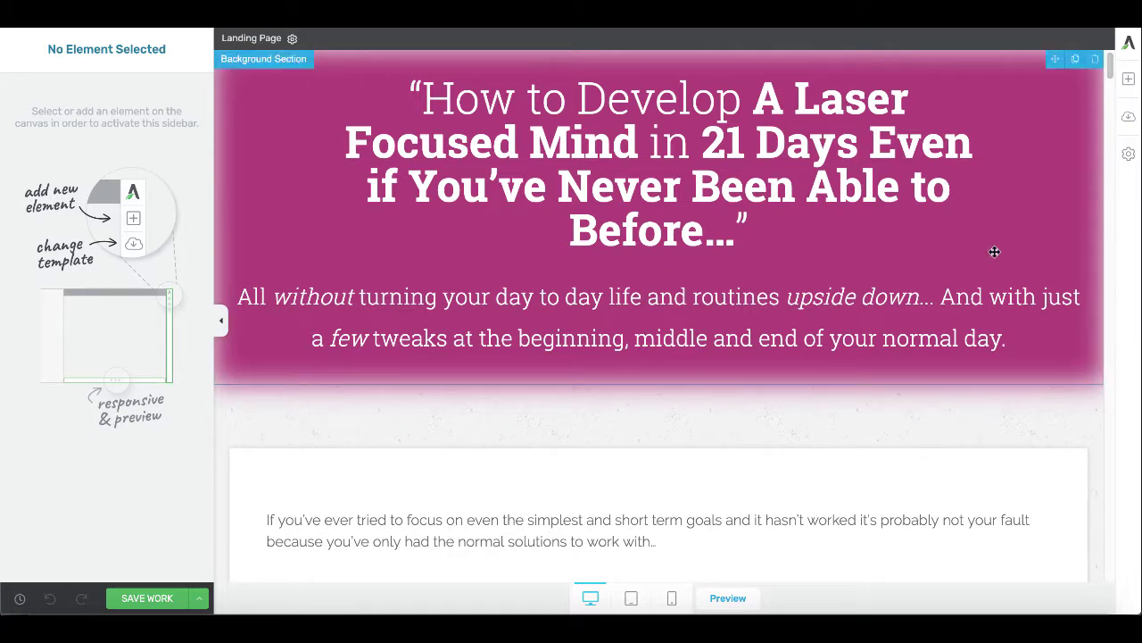
View the trigger actions in the focus page's Page Event Manager and switch back to the clickbank offer page's Thrive Architect window.
{"action": "left_click", "coordinate": [1129, 157]}
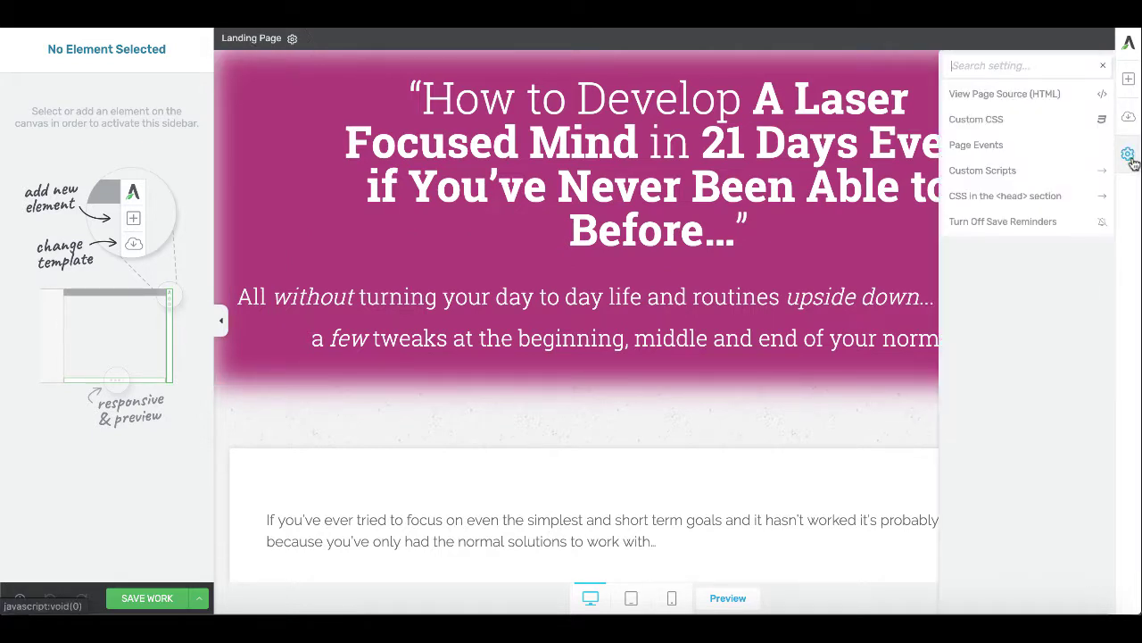
{"action": "left_click", "coordinate": [1001, 148]}
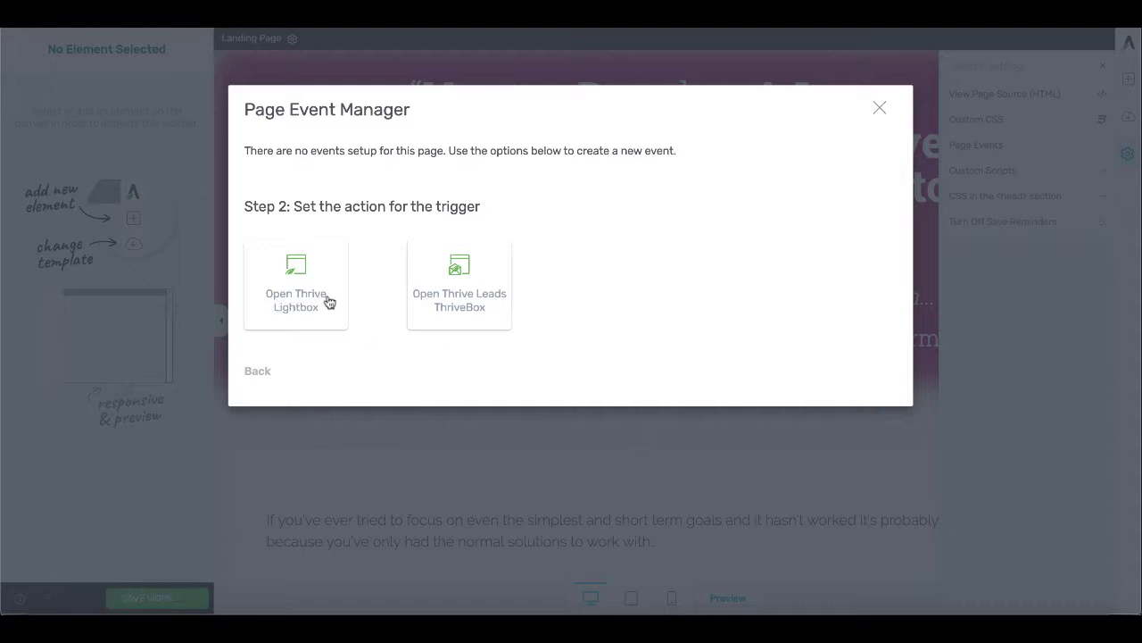
{"action": "right_click", "coordinate": [125, 600]}
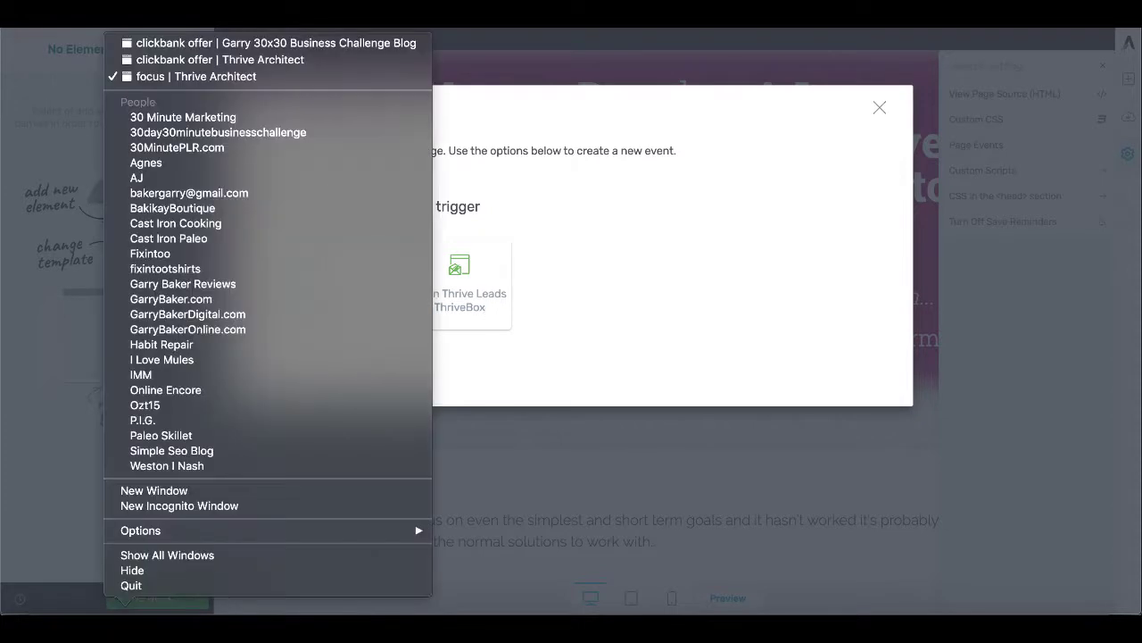
{"action": "left_click", "coordinate": [194, 65]}
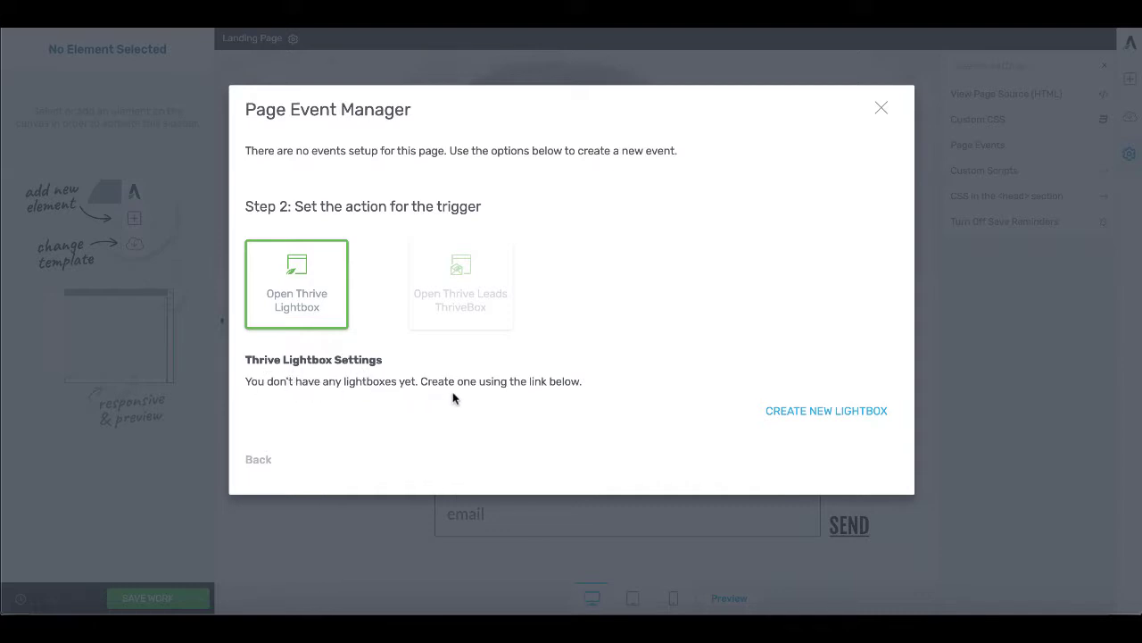
Create a new Thrive Lightbox titled "New Lightbox ExitPop" for the page event's action.
{"action": "left_click", "coordinate": [788, 410]}
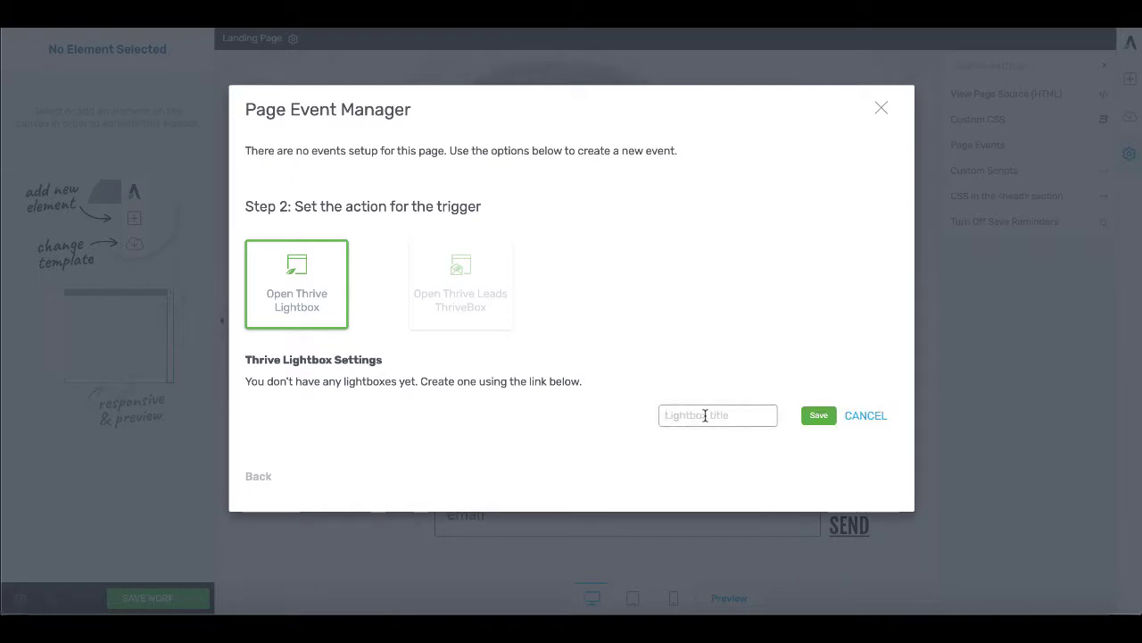
{"action": "type", "text": "New Lightbox Ex"}
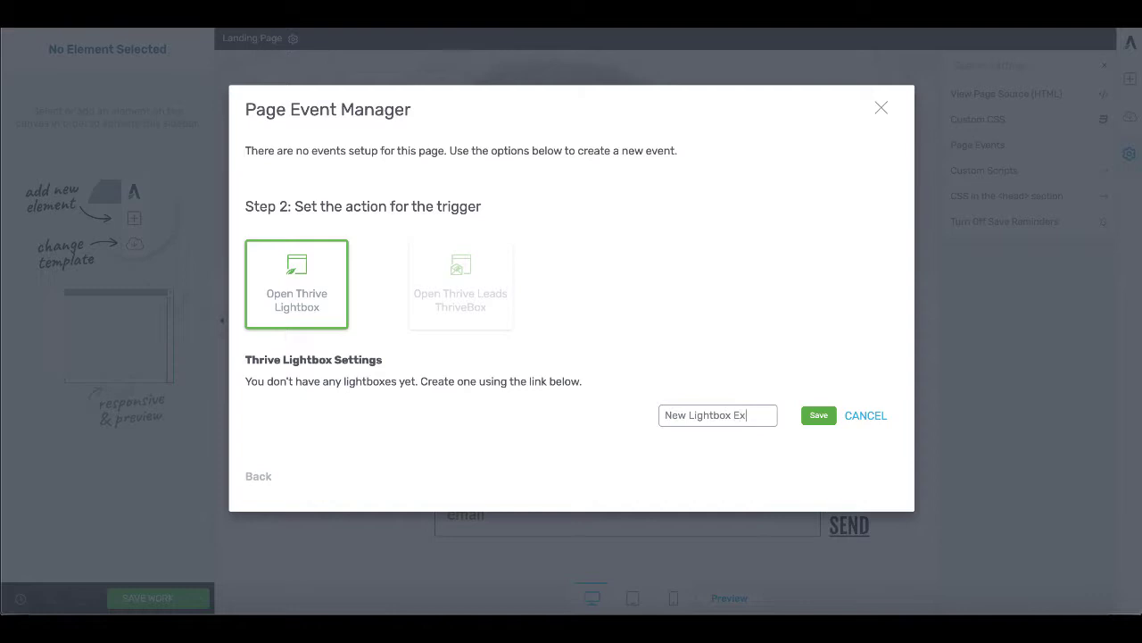
{"action": "type", "text": "itPop"}
{"action": "left_click", "coordinate": [822, 414]}
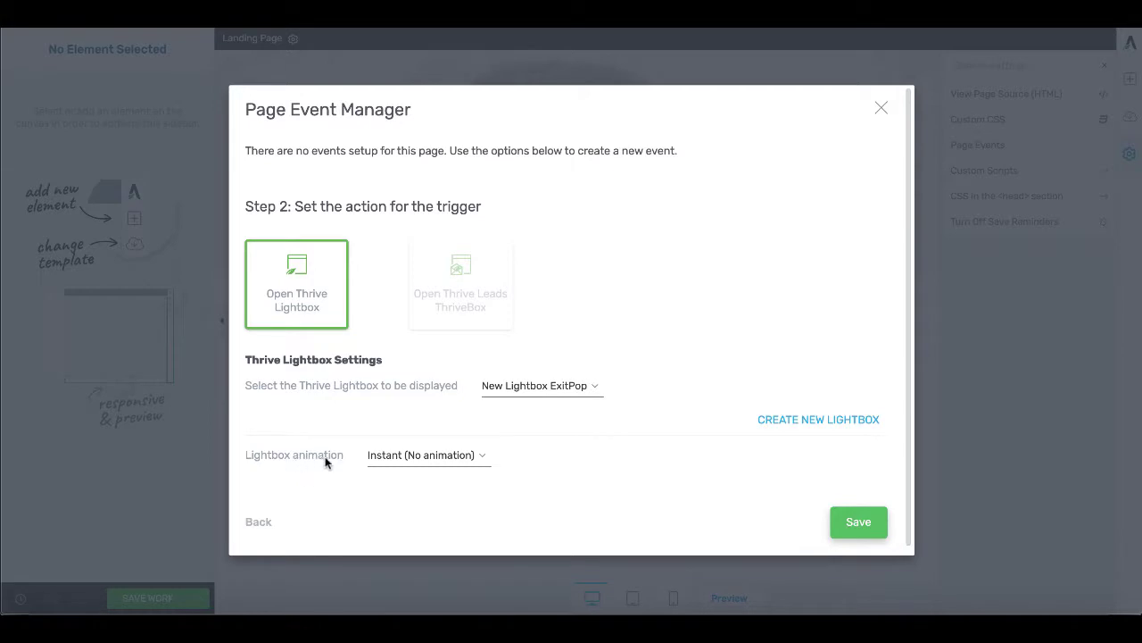
Choose Instant (No animation) as the lightbox animation and save the exit intent event.
{"action": "left_click", "coordinate": [486, 457]}
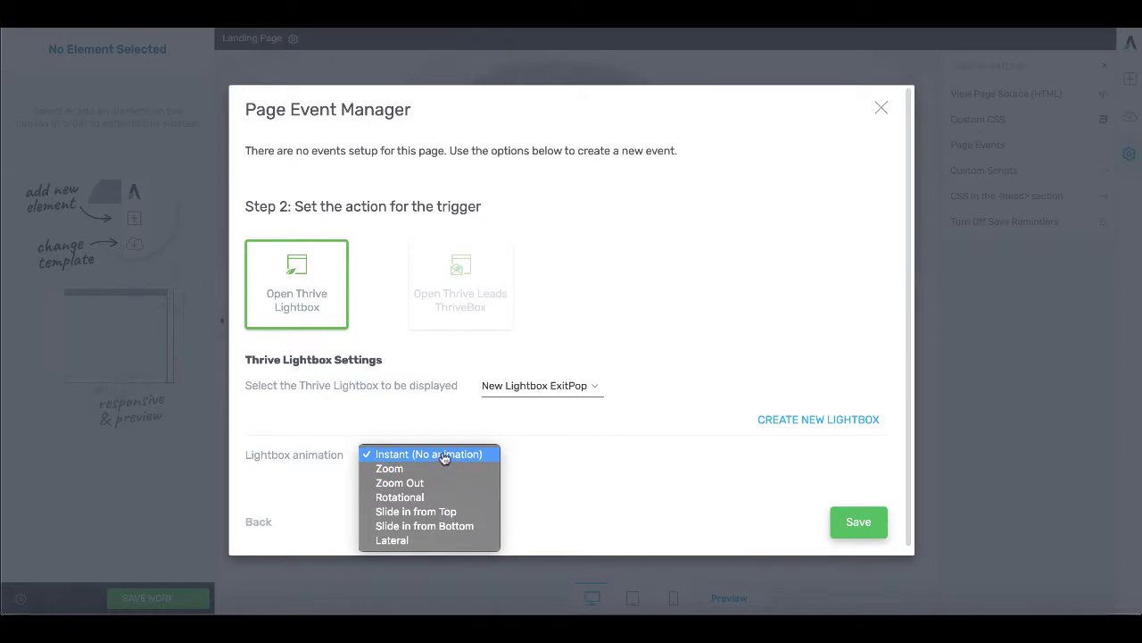
{"action": "left_click", "coordinate": [444, 455]}
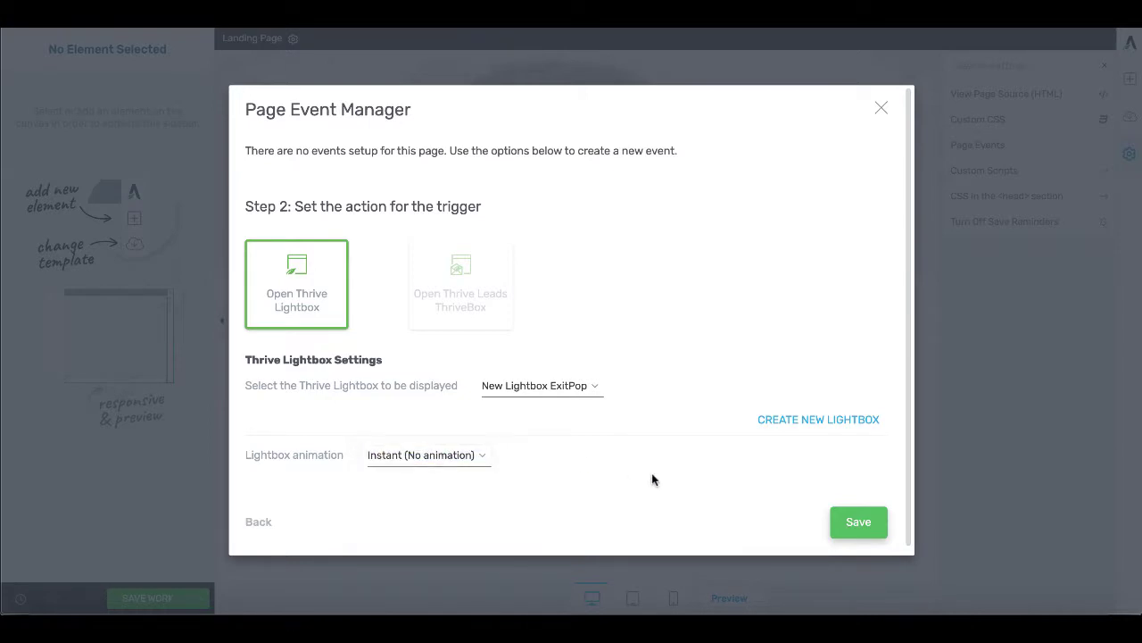
{"action": "left_click", "coordinate": [859, 522]}
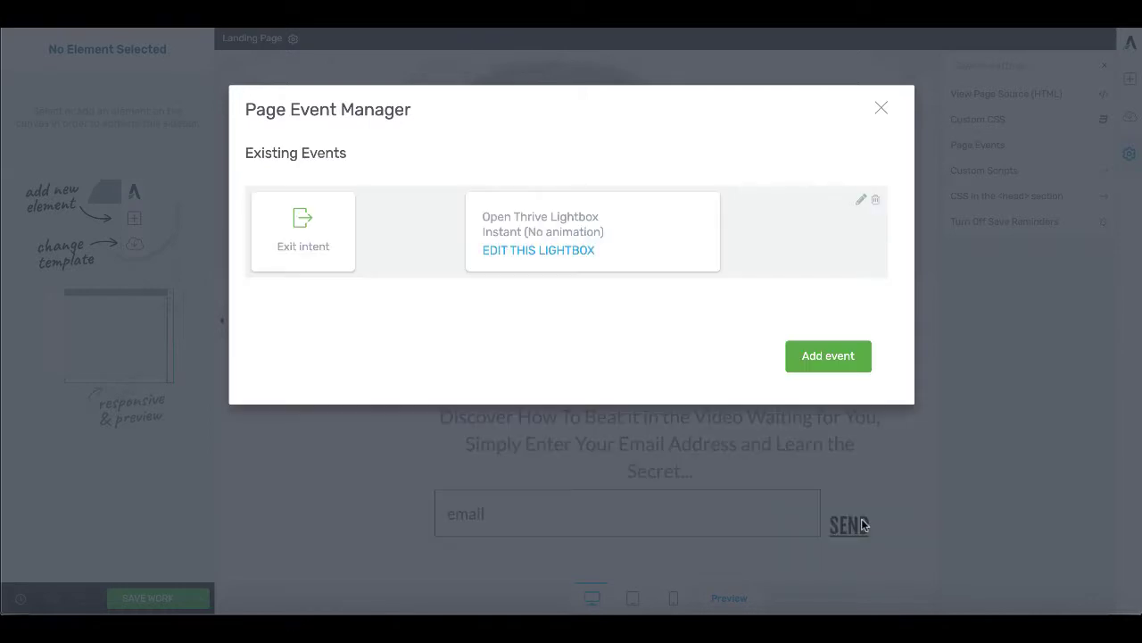
Open the exit intent event's lightbox for editing and place an Image element in its empty content area.
{"action": "left_click", "coordinate": [545, 253]}
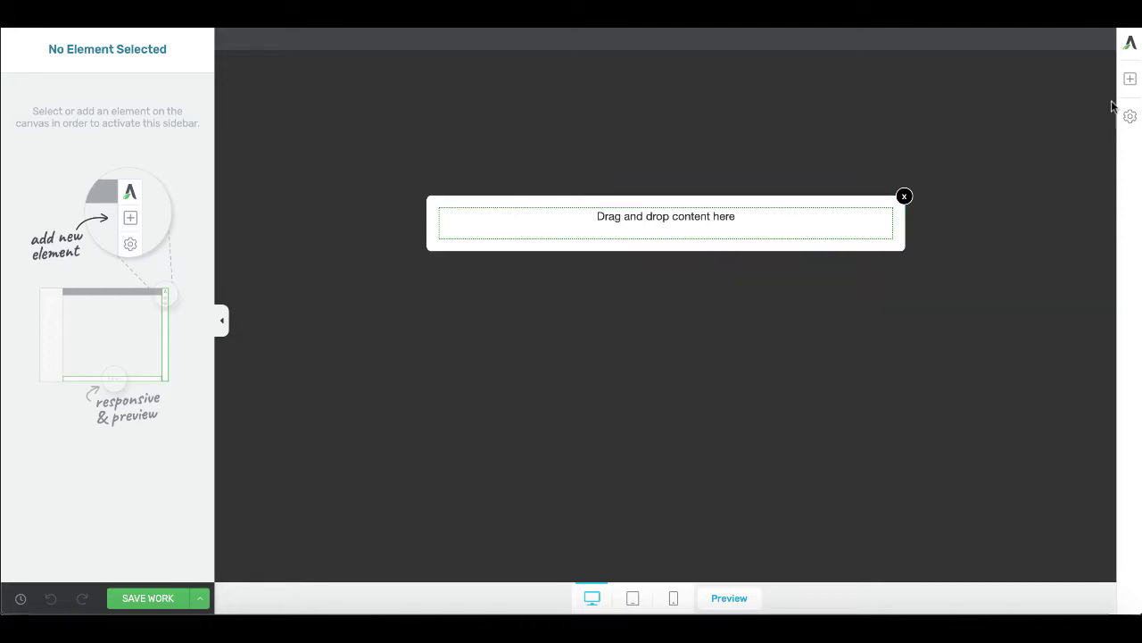
{"action": "left_click", "coordinate": [1130, 79]}
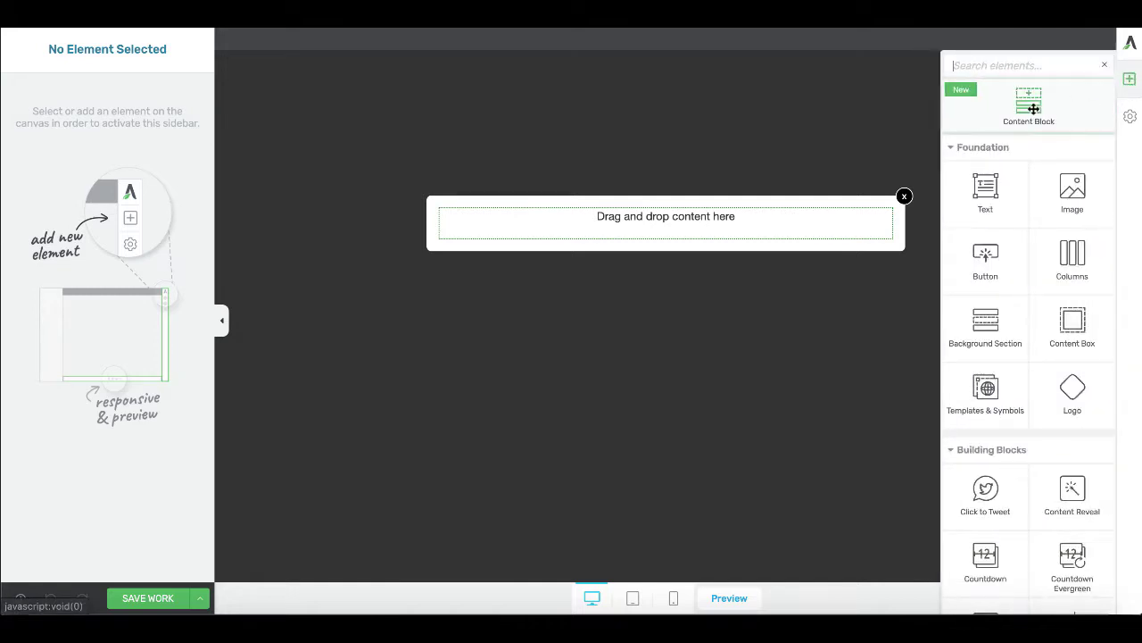
{"action": "left_click_drag", "start_coordinate": [1072, 190], "coordinate": [661, 224]}
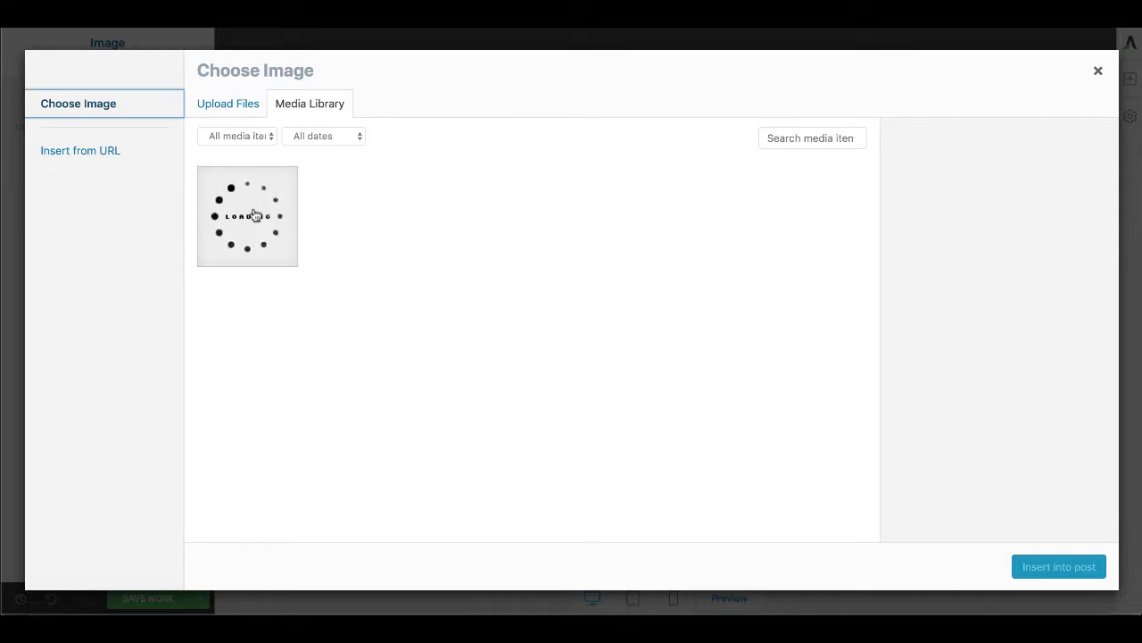
Upload 5b287d22a3208-Medium.png from the Downloads folder and insert it as the lightbox image.
{"action": "left_click", "coordinate": [242, 115]}
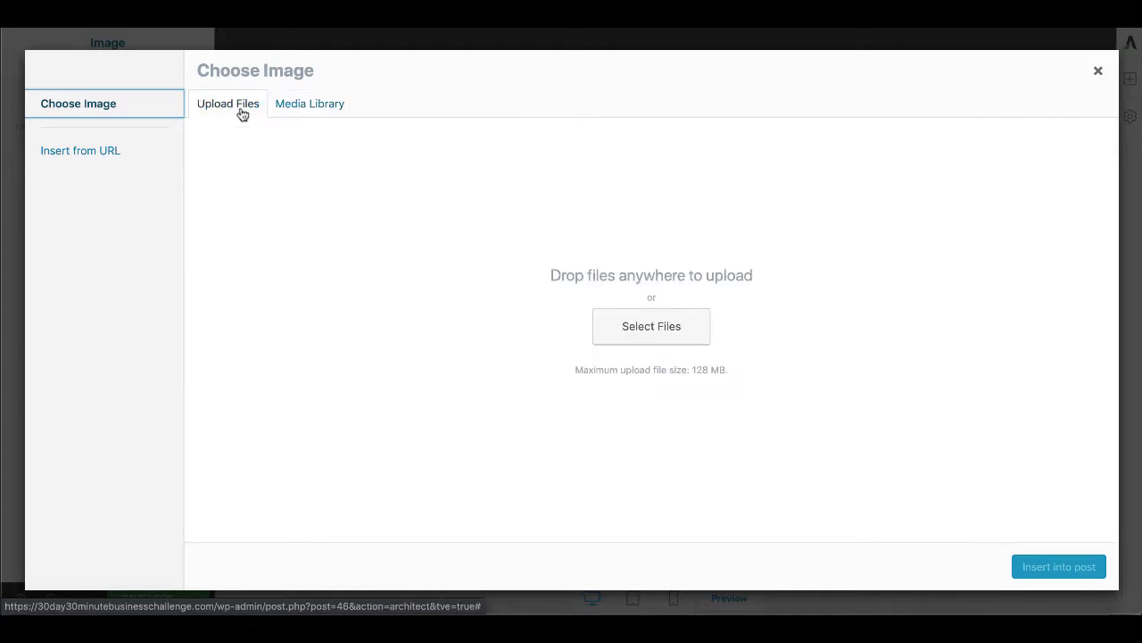
{"action": "left_click", "coordinate": [643, 327]}
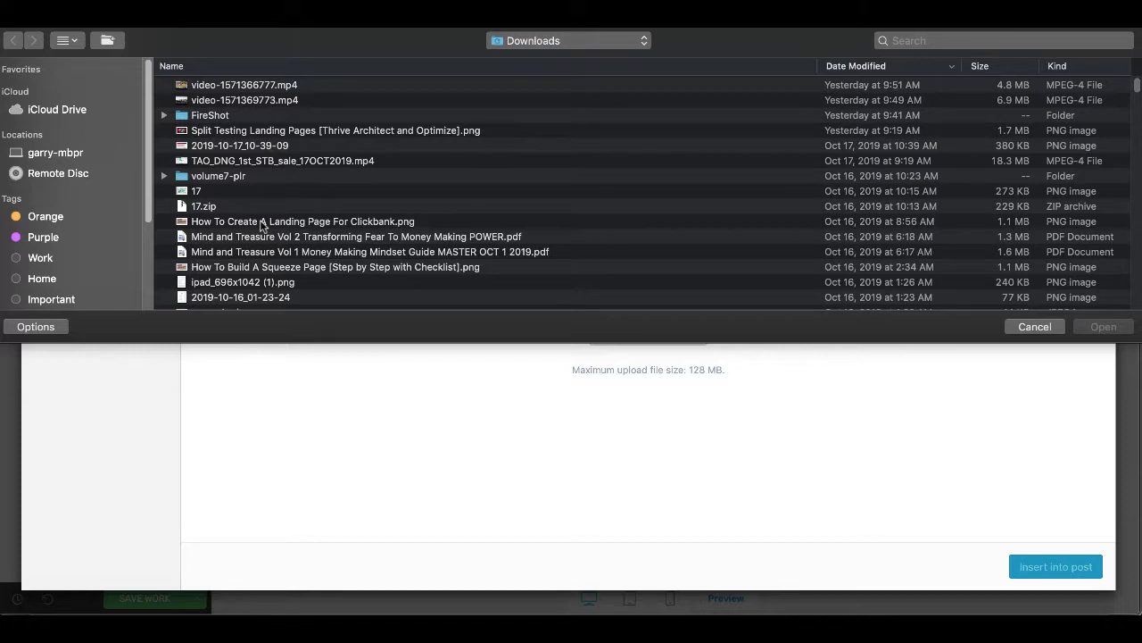
{"action": "key", "text": "super+1"}
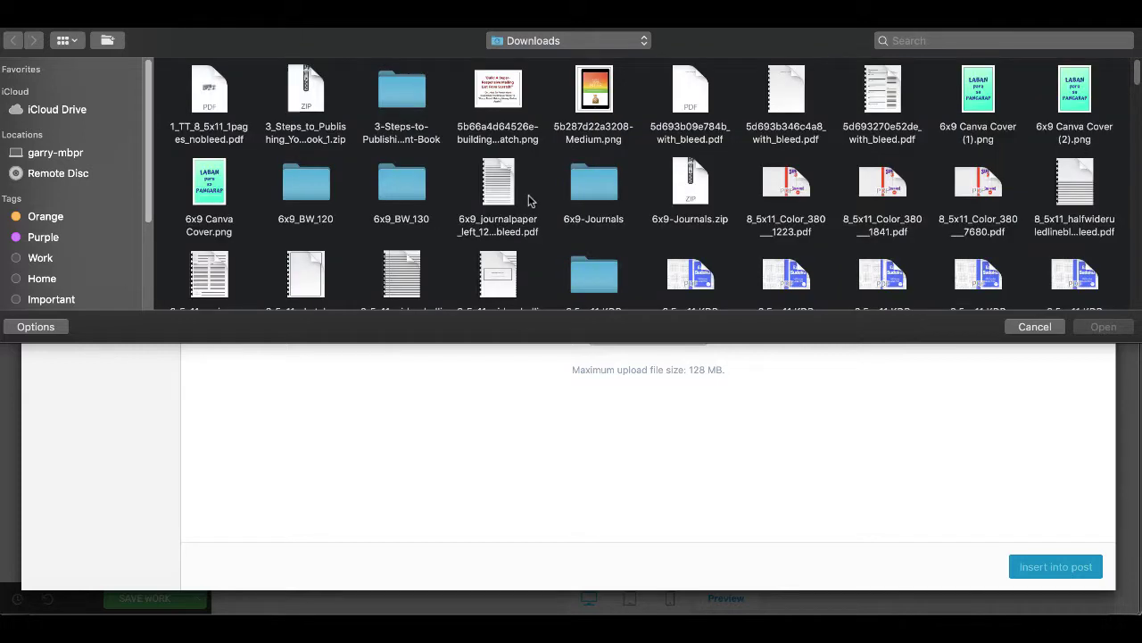
{"action": "left_click", "coordinate": [601, 100]}
{"action": "left_click", "coordinate": [1104, 326]}
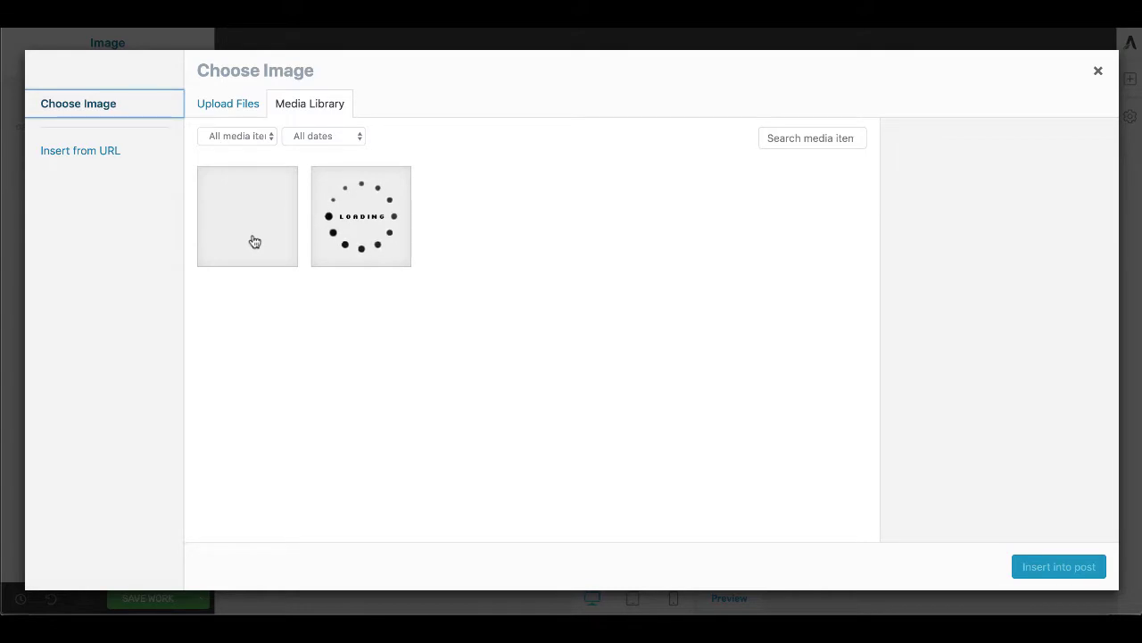
{"action": "left_click", "coordinate": [252, 233]}
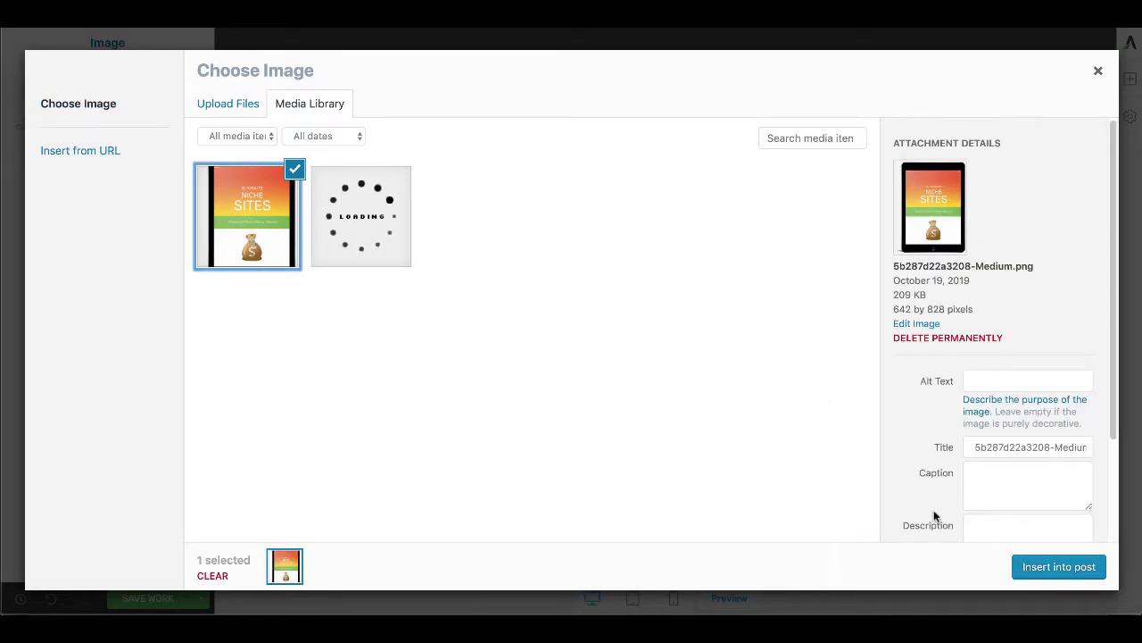
{"action": "left_click", "coordinate": [1058, 571]}
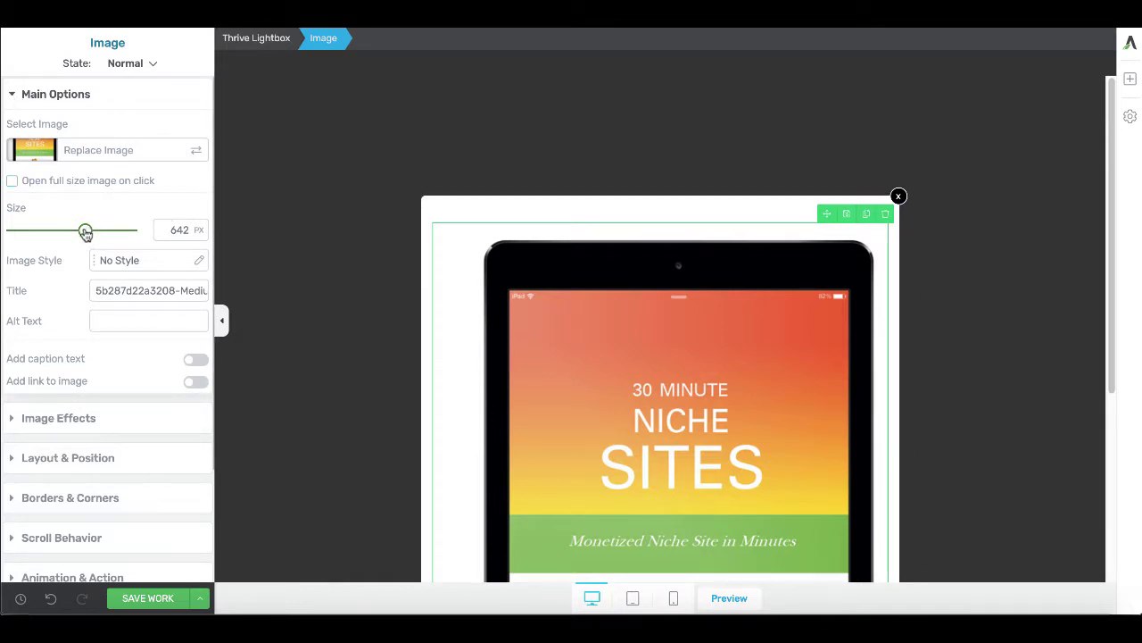
Set the lightbox image's size to 200 px and align it to the center.
{"action": "left_click_drag", "start_coordinate": [85, 231], "coordinate": [33, 231]}
{"action": "left_click", "coordinate": [174, 229]}
{"action": "double_click", "coordinate": [174, 229]}
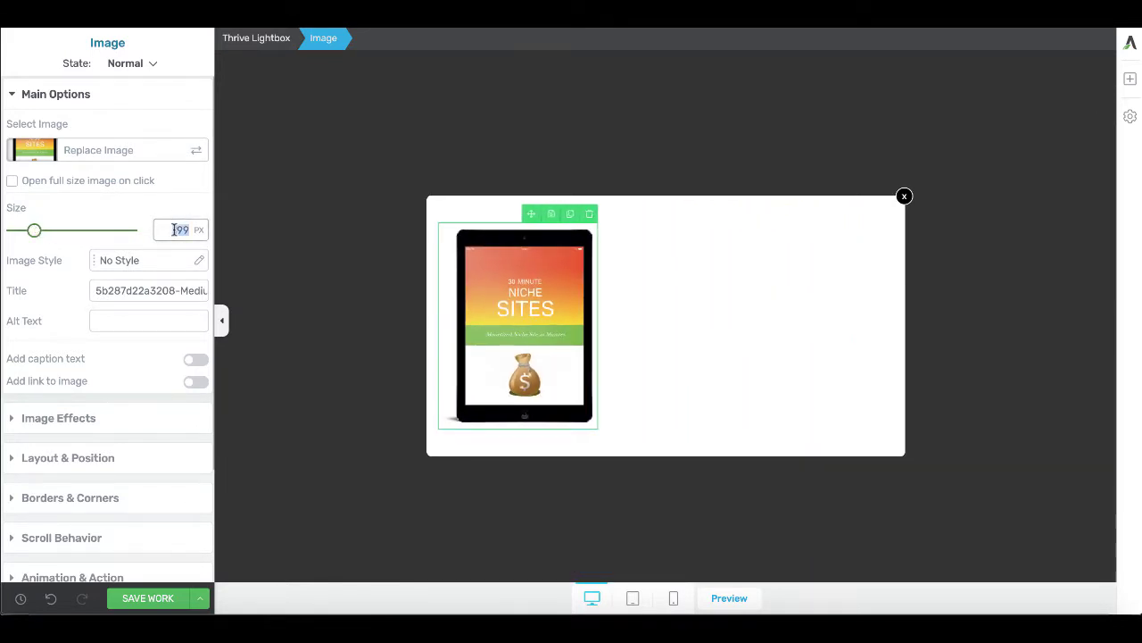
{"action": "type", "text": "200"}
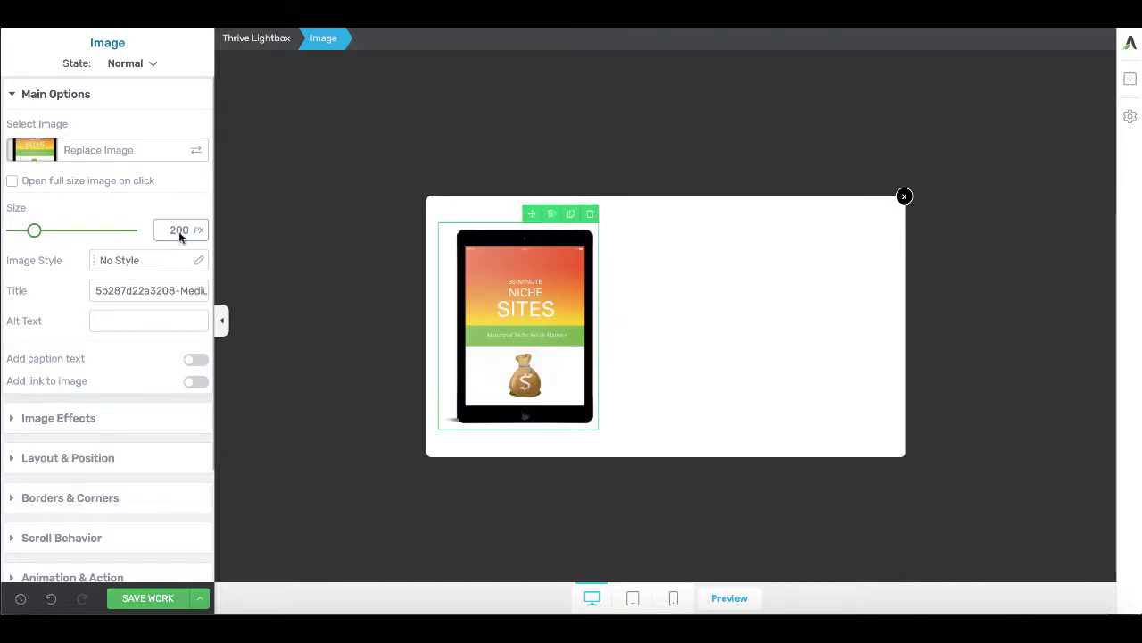
{"action": "left_click", "coordinate": [18, 458]}
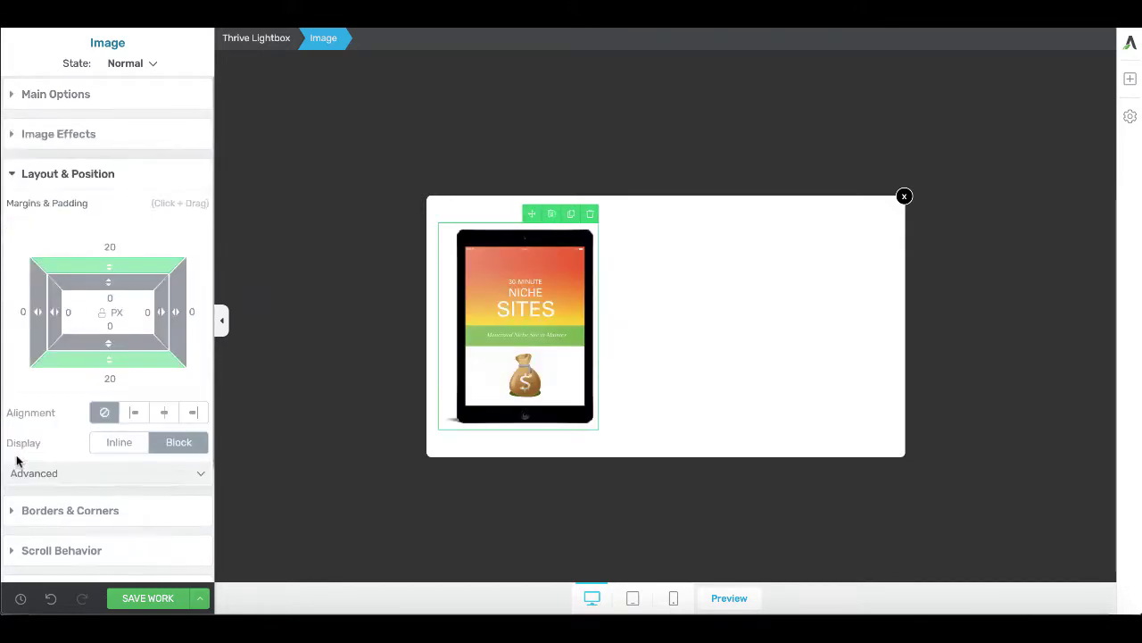
{"action": "left_click", "coordinate": [160, 416]}
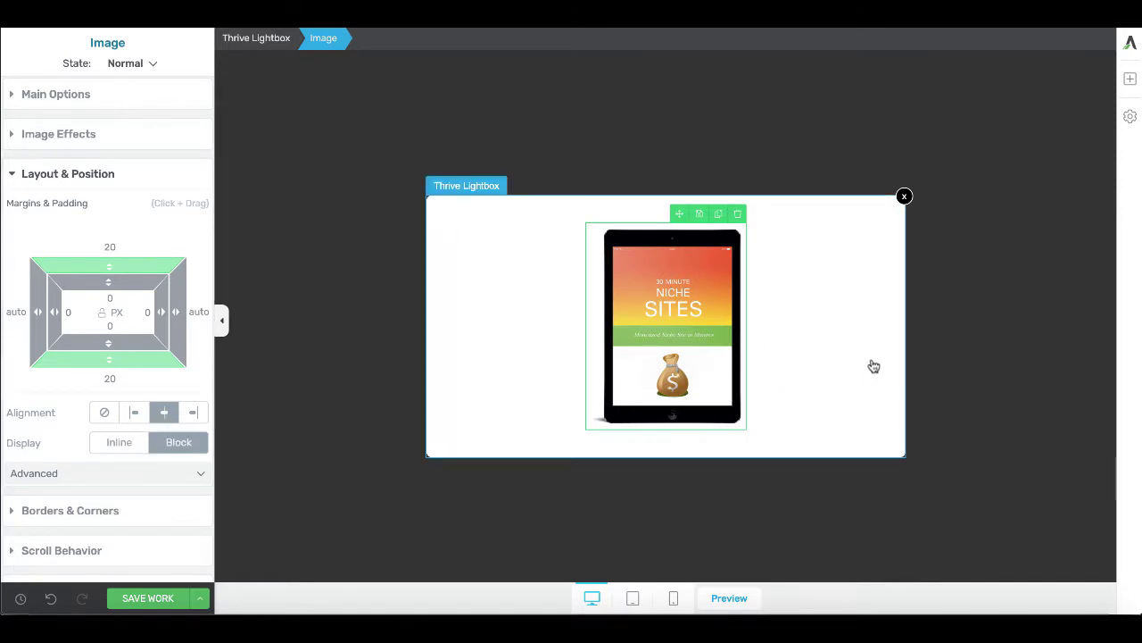
Add a Text element above the tablet image reading "ONE LAST CHANCE".
{"action": "left_click", "coordinate": [1131, 87]}
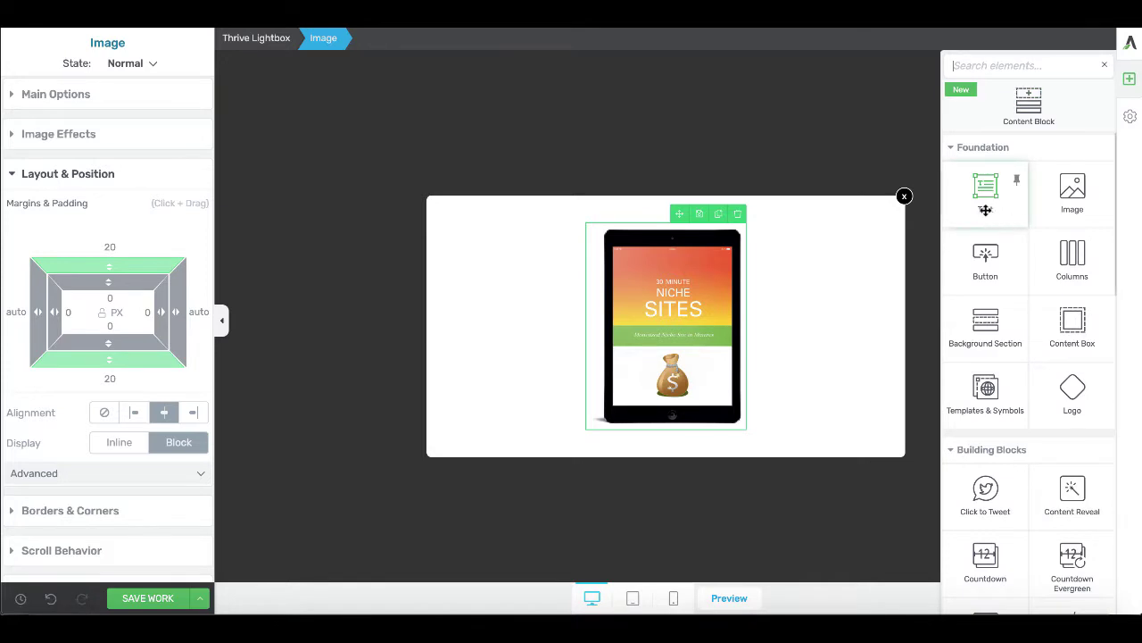
{"action": "left_click_drag", "start_coordinate": [987, 209], "coordinate": [691, 224]}
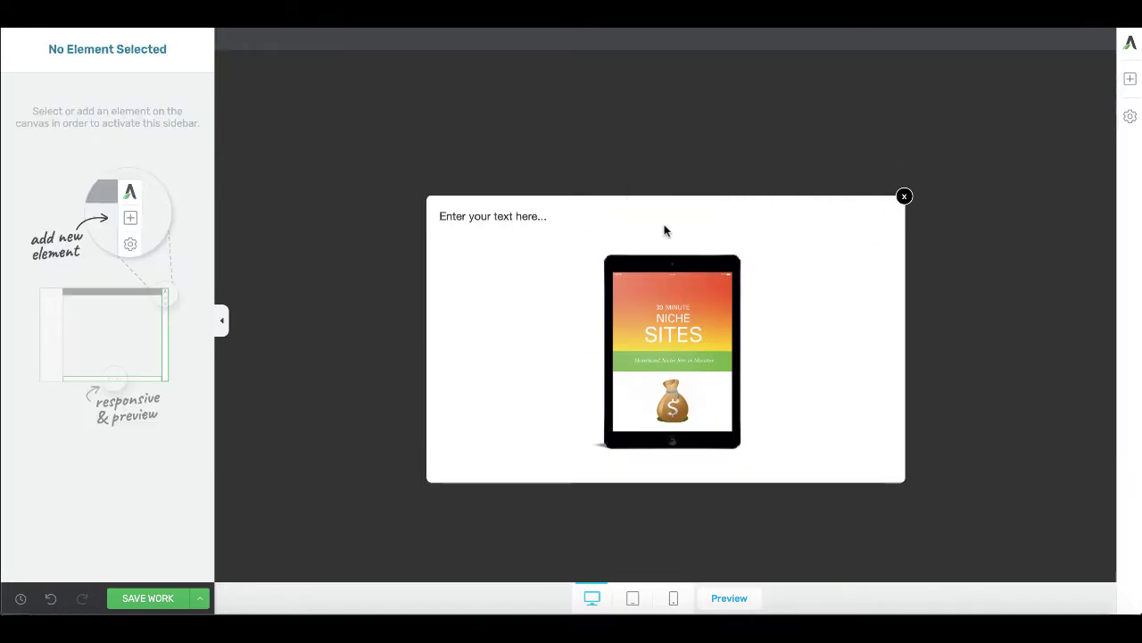
{"action": "left_click", "coordinate": [531, 217]}
{"action": "type", "text": "ONE"}
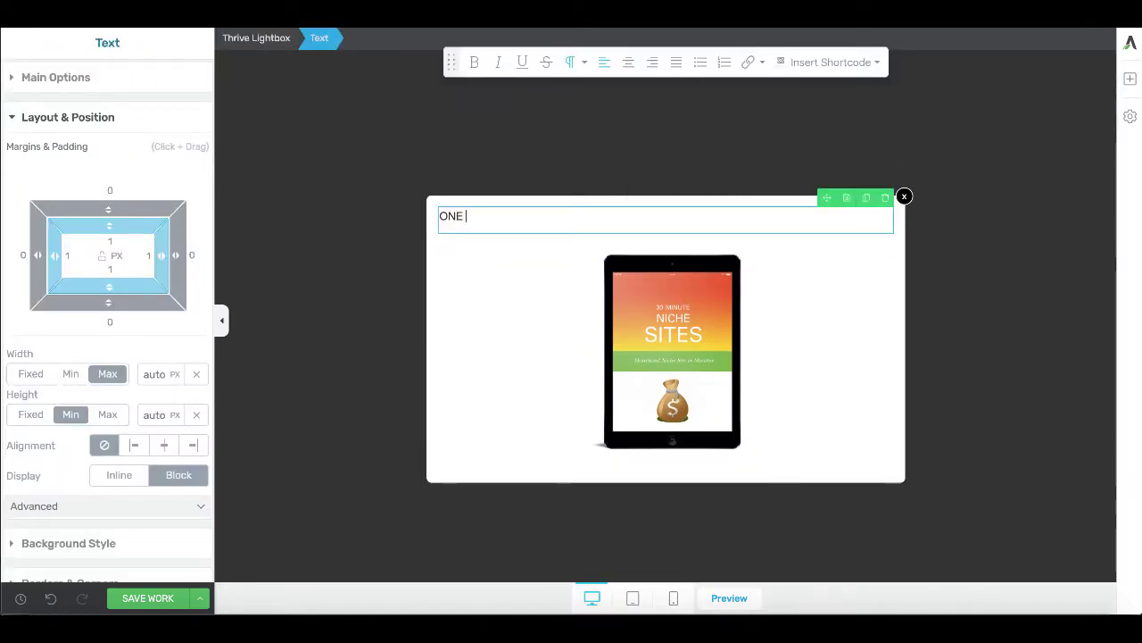
{"action": "type", "text": " LAST CHANCE"}
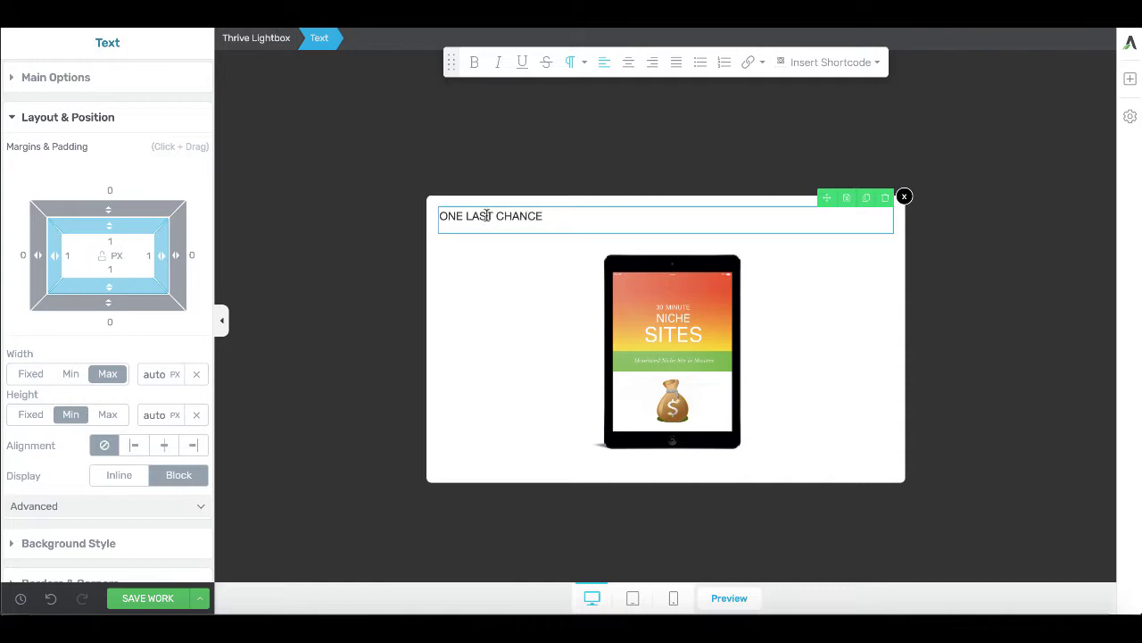
Format the "ONE LAST CHANCE" text as a centered h1 heading.
{"action": "triple_click", "coordinate": [487, 216]}
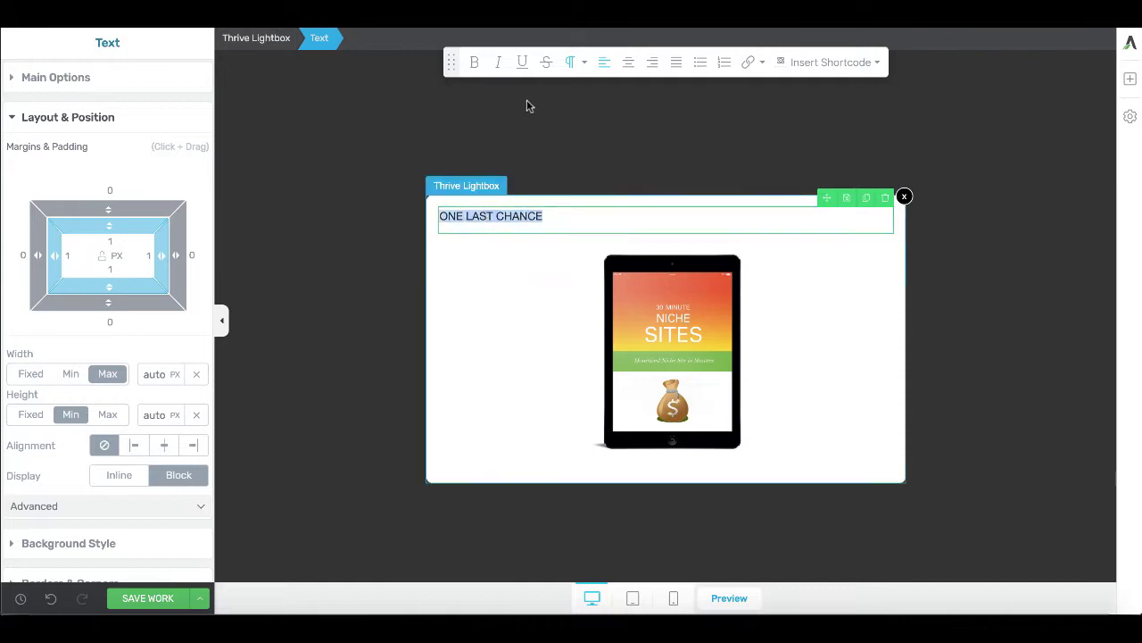
{"action": "left_click", "coordinate": [584, 65]}
{"action": "left_click", "coordinate": [594, 94]}
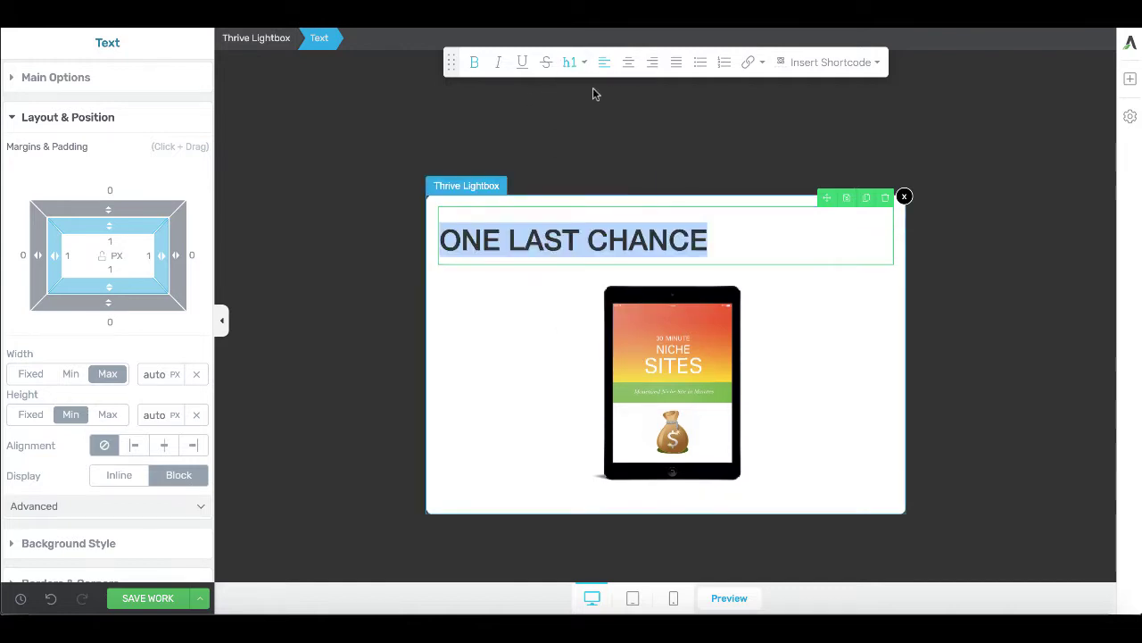
{"action": "left_click", "coordinate": [635, 68]}
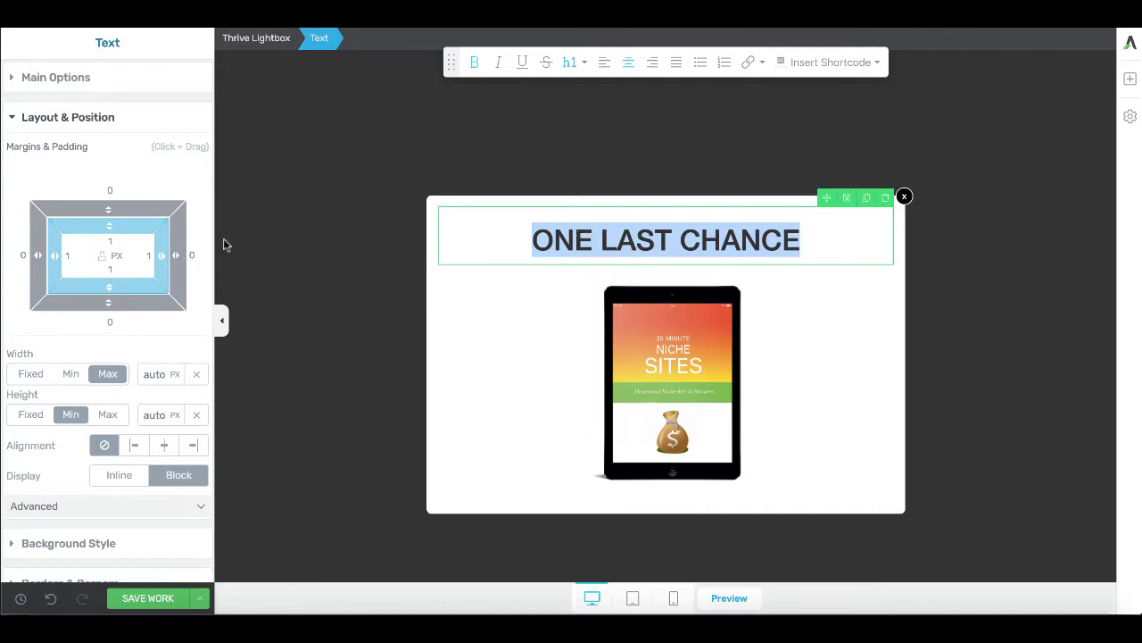
{"action": "left_click", "coordinate": [16, 120]}
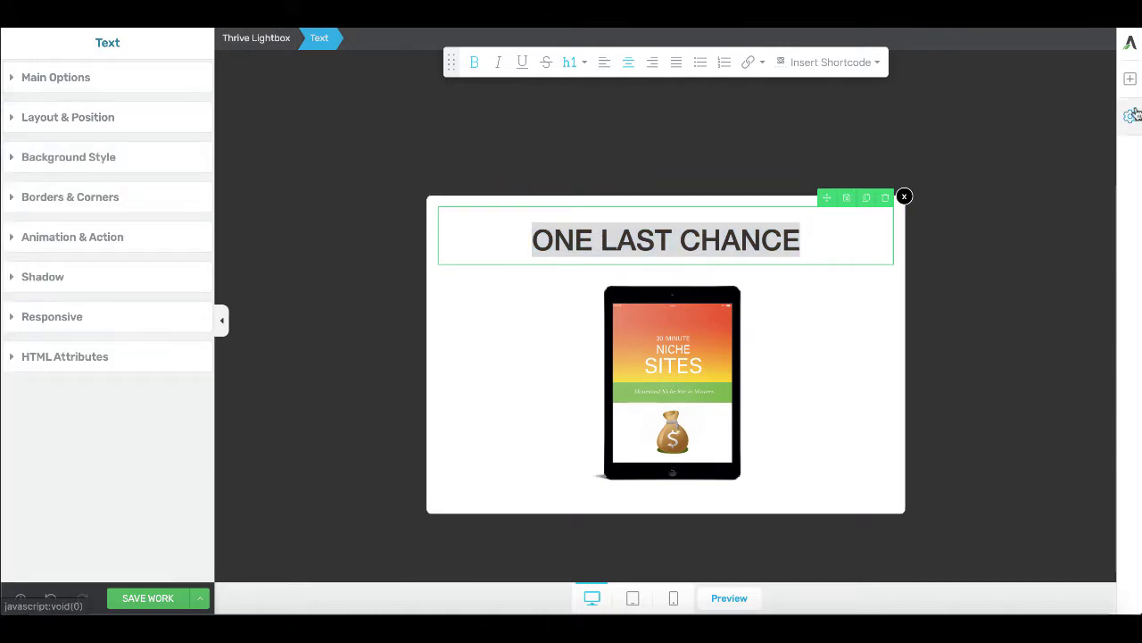
Find the Lead Generation element and add it to the lightbox below the tablet image.
{"action": "left_click", "coordinate": [1130, 79]}
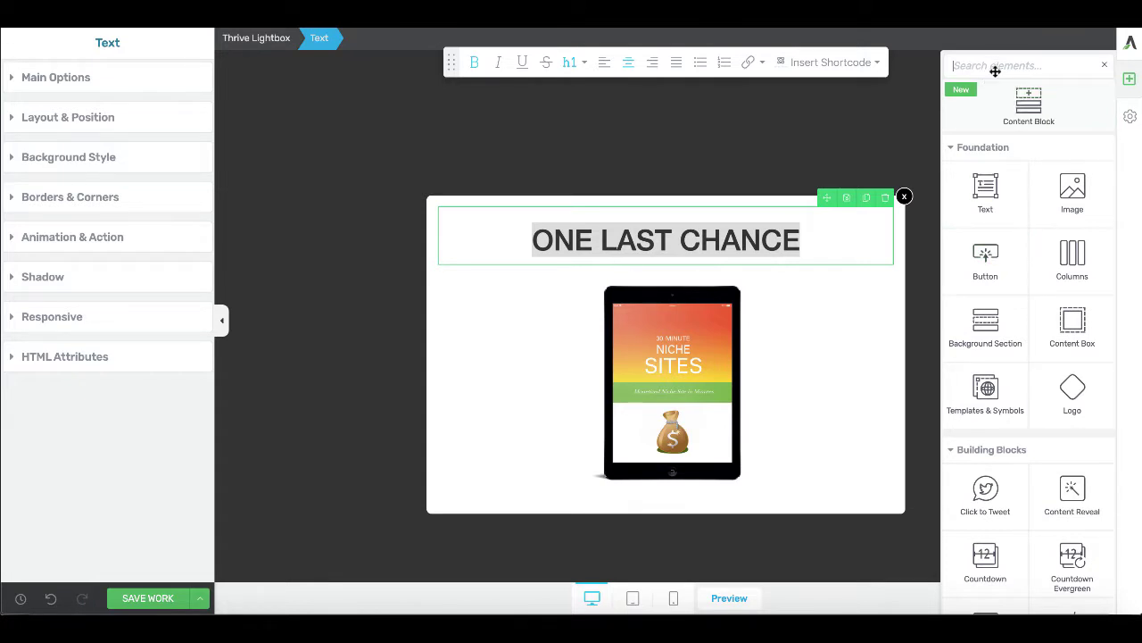
{"action": "scroll", "coordinate": [1037, 335], "scroll_direction": "down", "scroll_amount": 3}
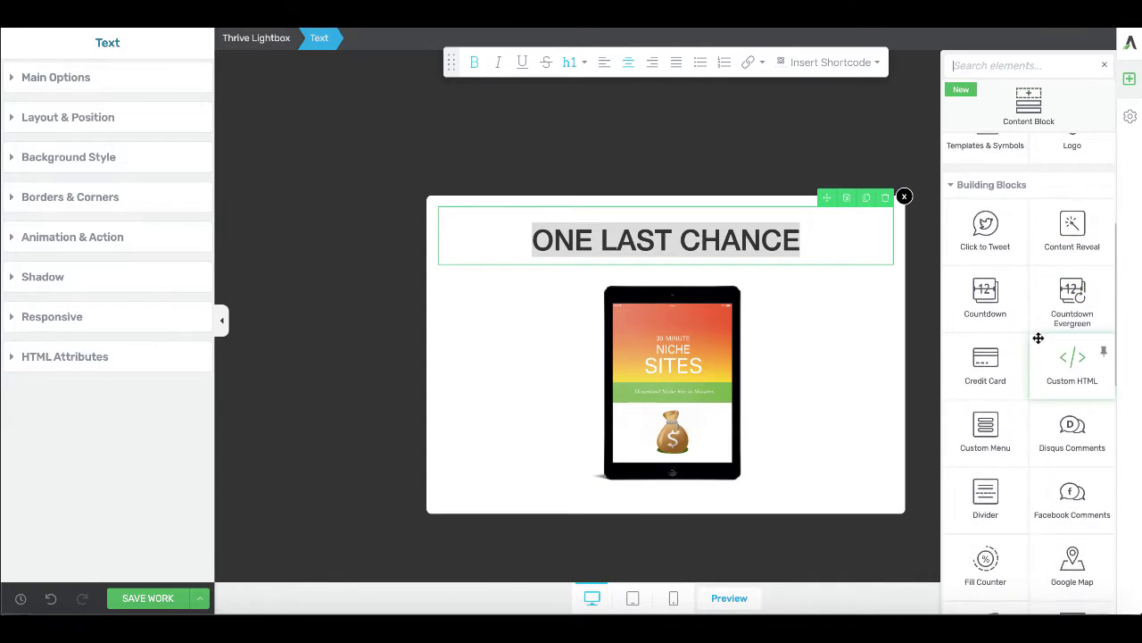
{"action": "scroll", "coordinate": [1038, 336], "scroll_direction": "down", "scroll_amount": 2}
{"action": "scroll", "coordinate": [1038, 335], "scroll_direction": "up", "scroll_amount": 5}
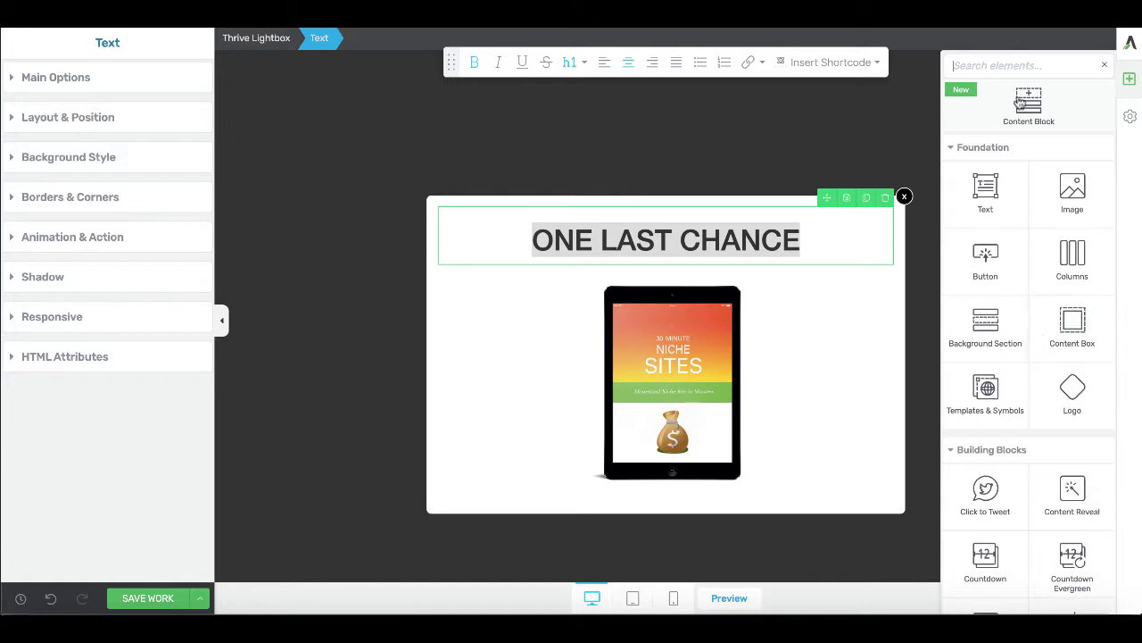
{"action": "type", "text": "lead"}
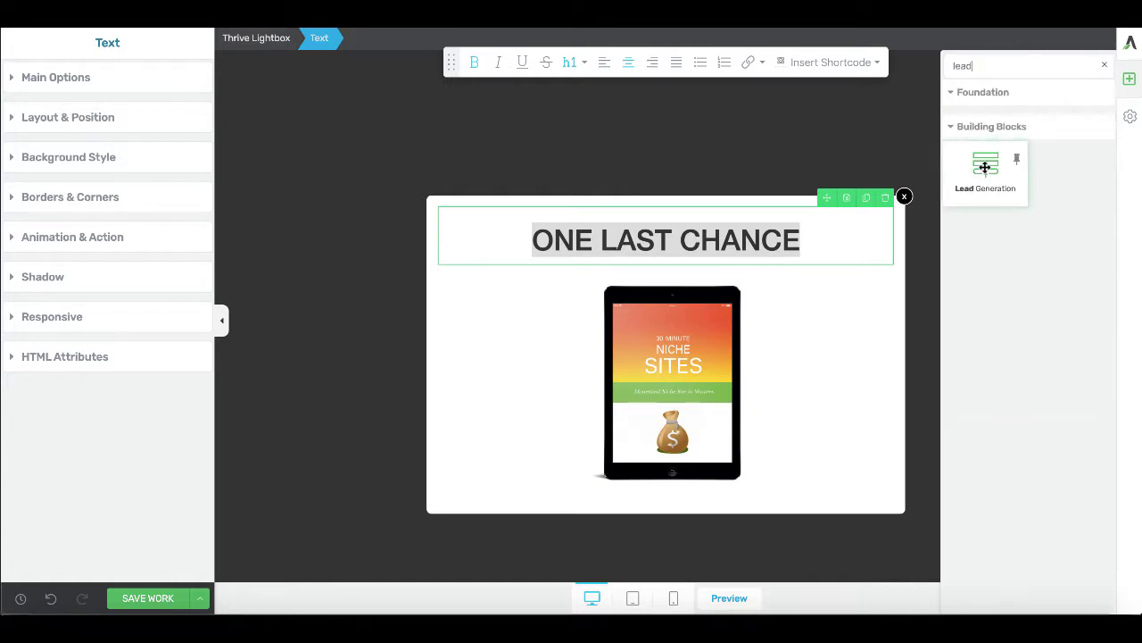
{"action": "left_click_drag", "start_coordinate": [989, 166], "coordinate": [666, 473]}
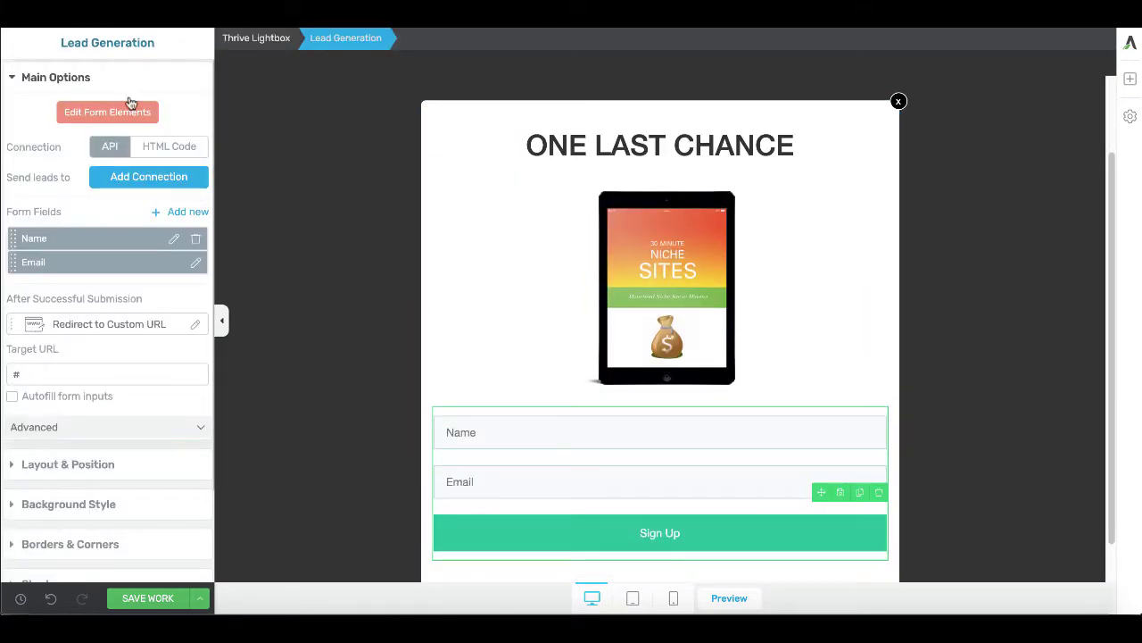
Review the lead form's connection options and layout, and save the lightbox.
{"action": "left_click", "coordinate": [130, 182]}
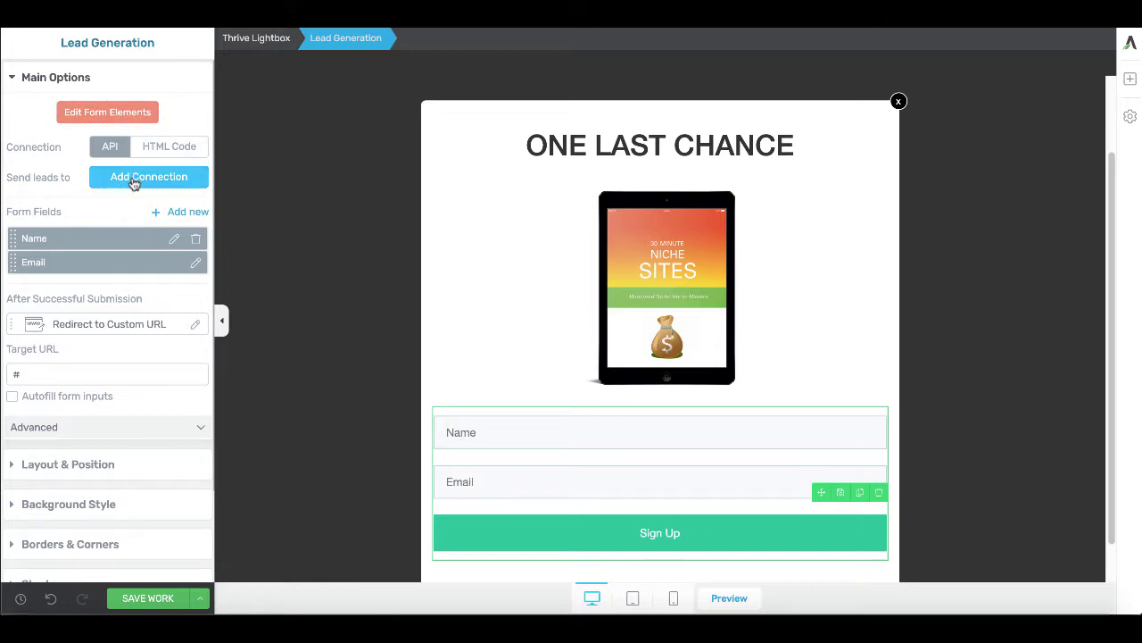
{"action": "scroll", "coordinate": [923, 360], "scroll_direction": "down", "scroll_amount": 1}
{"action": "scroll", "coordinate": [937, 382], "scroll_direction": "up", "scroll_amount": 1}
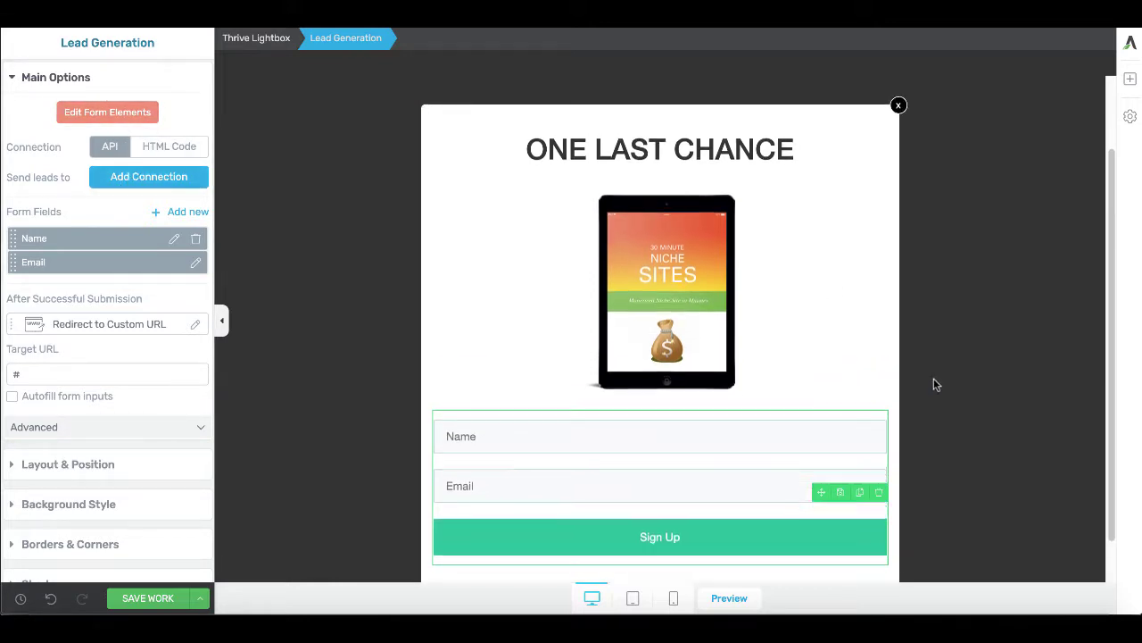
{"action": "scroll", "coordinate": [936, 385], "scroll_direction": "down", "scroll_amount": 1}
{"action": "scroll", "coordinate": [936, 384], "scroll_direction": "up", "scroll_amount": 1}
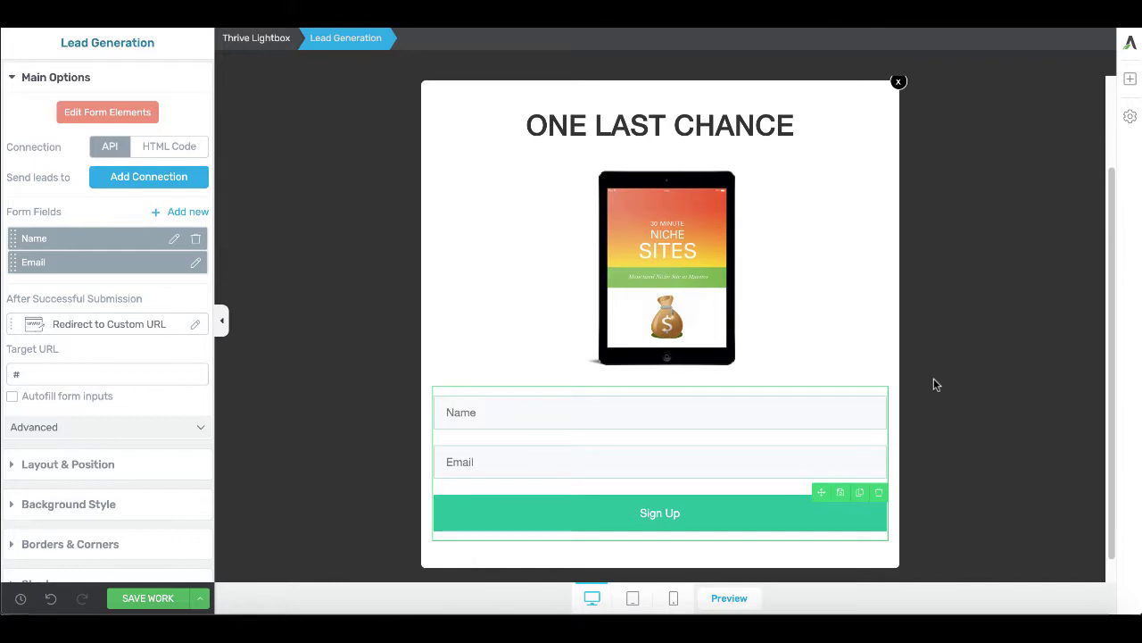
{"action": "left_click", "coordinate": [163, 604]}
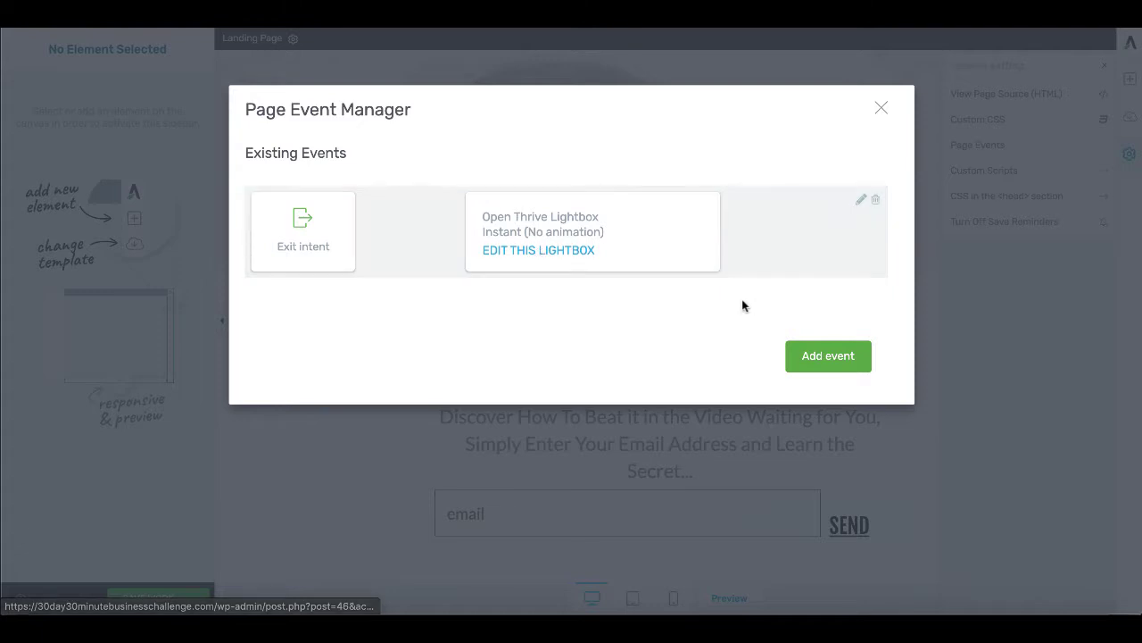
Add a page event with the Exit intent trigger and enable performing its action on mobile devices.
{"action": "left_click", "coordinate": [817, 360]}
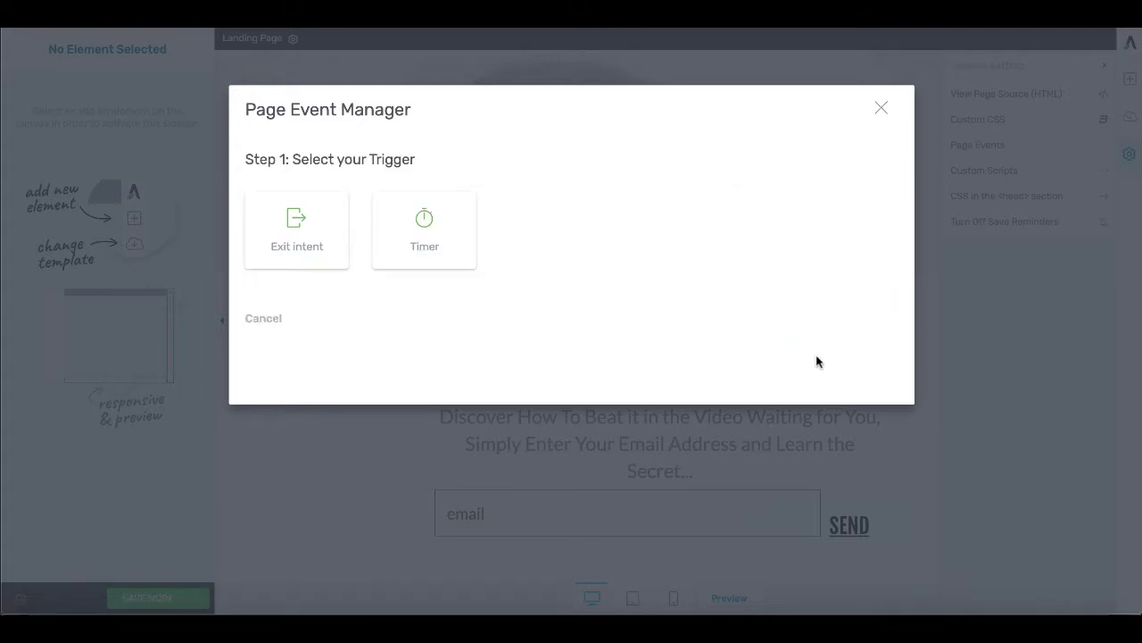
{"action": "left_click", "coordinate": [297, 236]}
{"action": "left_click", "coordinate": [423, 235]}
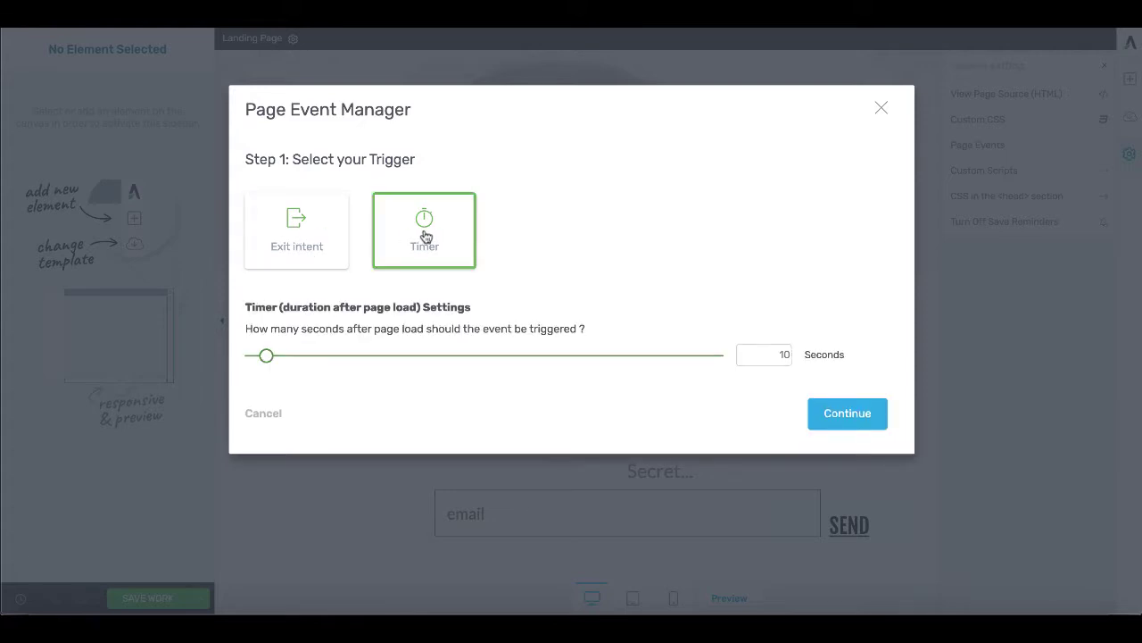
{"action": "left_click", "coordinate": [317, 233]}
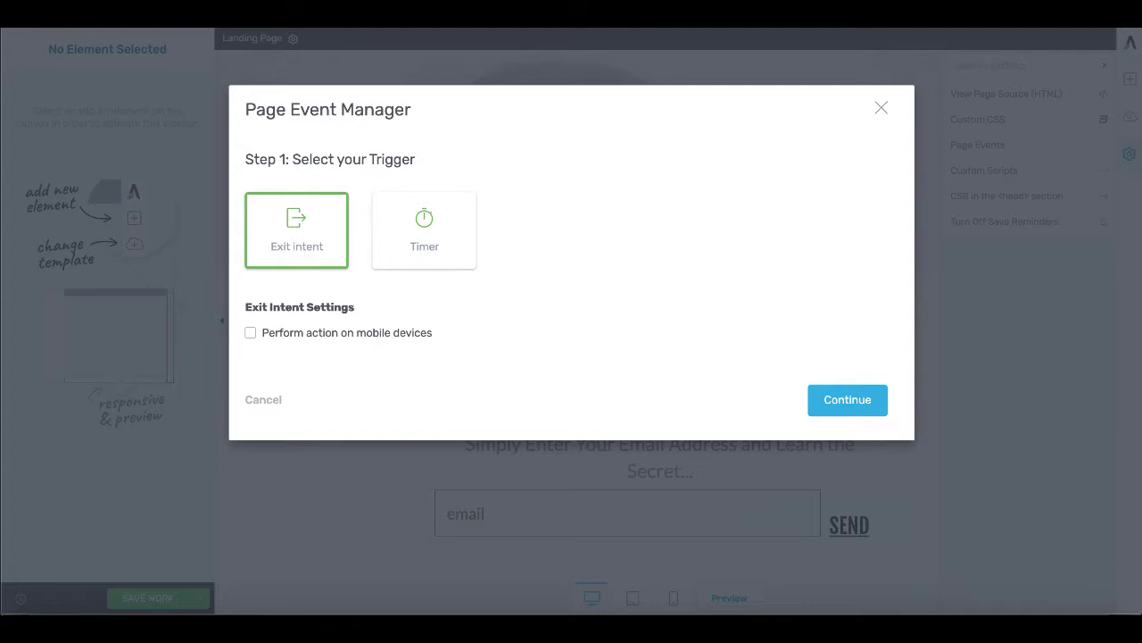
{"action": "left_click", "coordinate": [251, 333]}
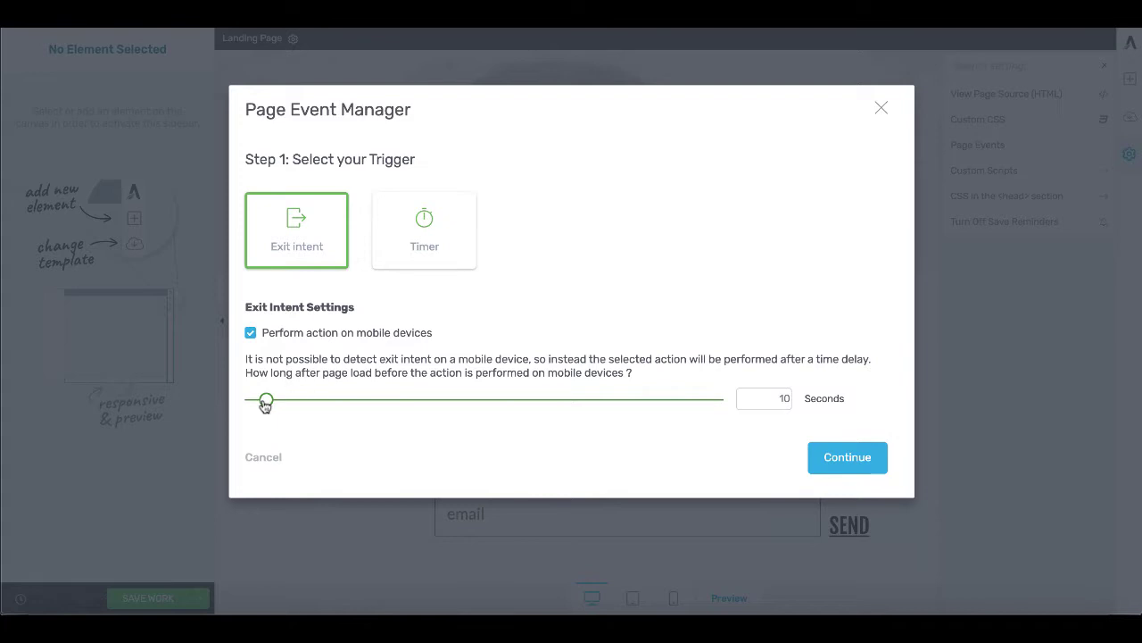
Set the mobile delay to about 2 seconds and save the event with the New Lightbox ExitPop lightbox as its action.
{"action": "mouse_move", "coordinate": [265, 403]}
{"action": "left_mouse_down"}
{"action": "mouse_move", "coordinate": [369, 407]}
{"action": "mouse_move", "coordinate": [254, 406]}
{"action": "left_mouse_up"}
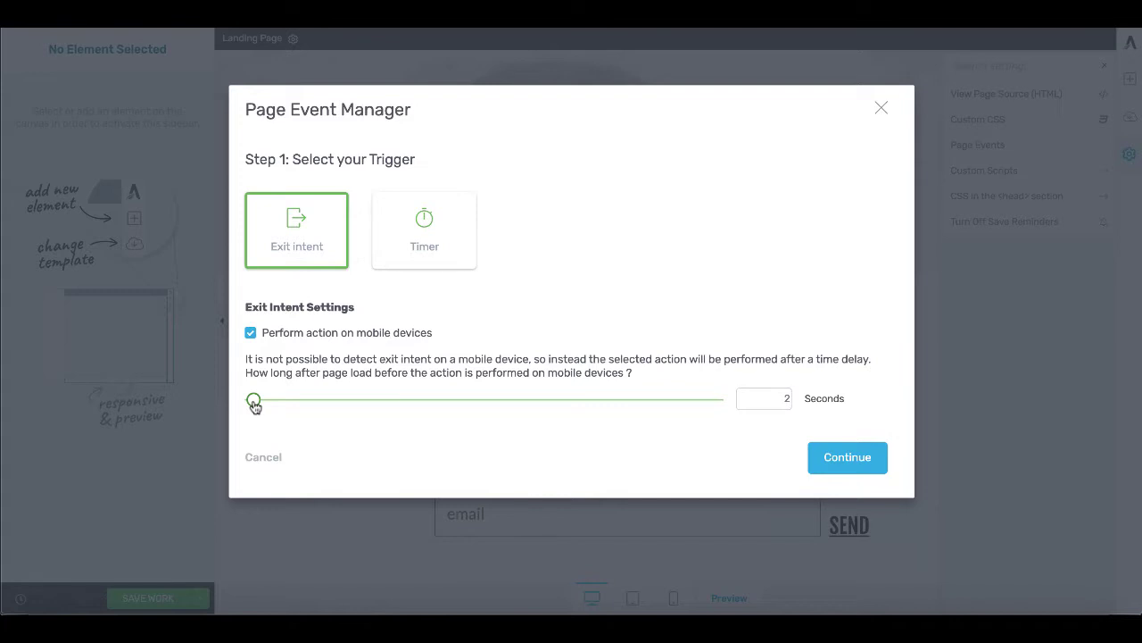
{"action": "left_click_drag", "start_coordinate": [255, 406], "coordinate": [256, 406]}
{"action": "left_click", "coordinate": [832, 458]}
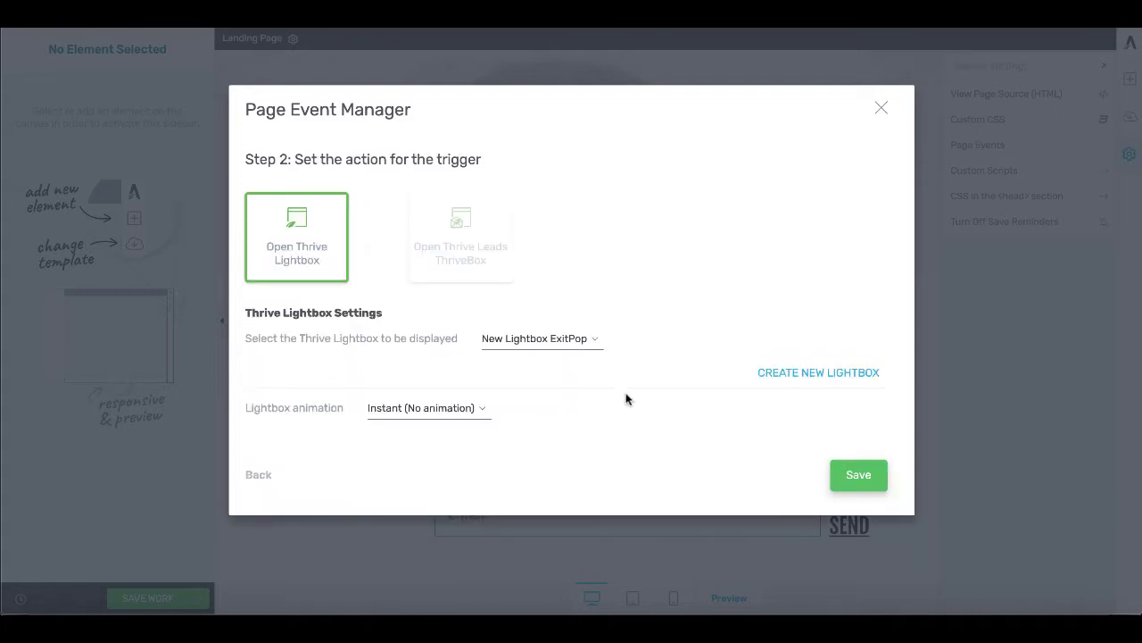
{"action": "left_click", "coordinate": [854, 473]}
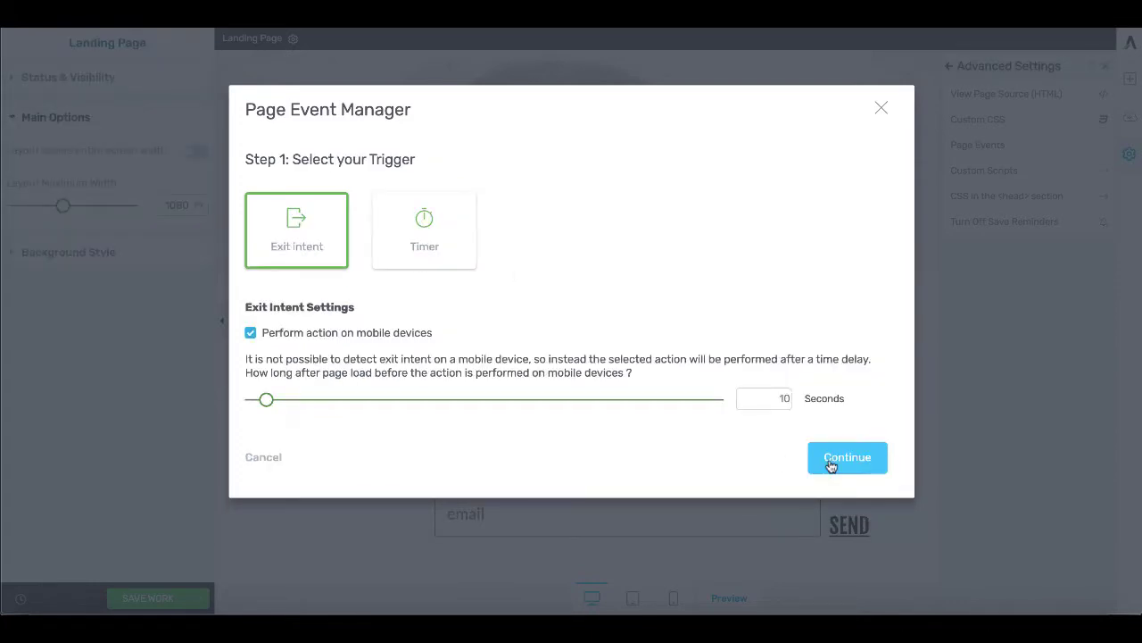
Save the exit intent event with a 10-second mobile delay, and save the landing page and open its live view.
{"action": "left_click", "coordinate": [844, 457]}
{"action": "left_click", "coordinate": [855, 474]}
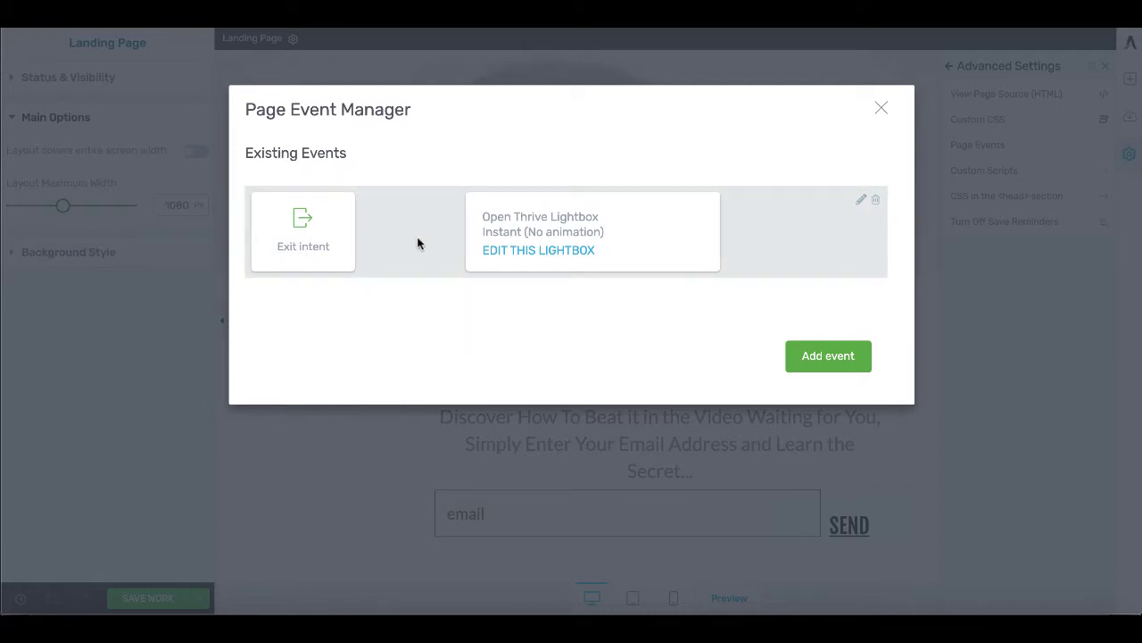
{"action": "left_click", "coordinate": [881, 111]}
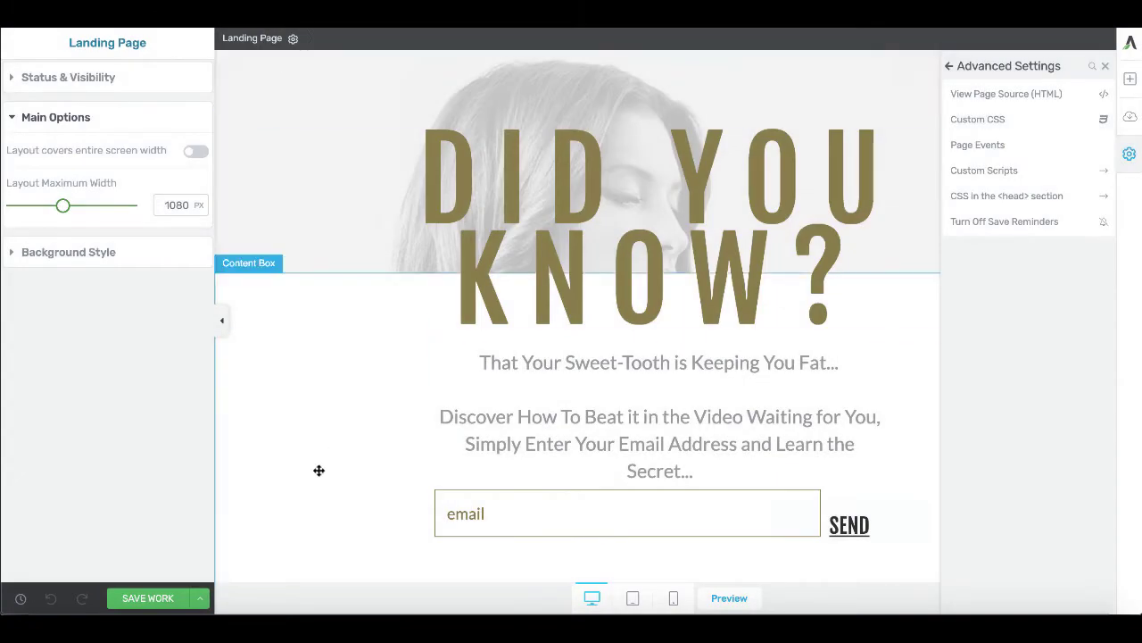
{"action": "left_click", "coordinate": [203, 603]}
{"action": "left_click", "coordinate": [102, 571]}
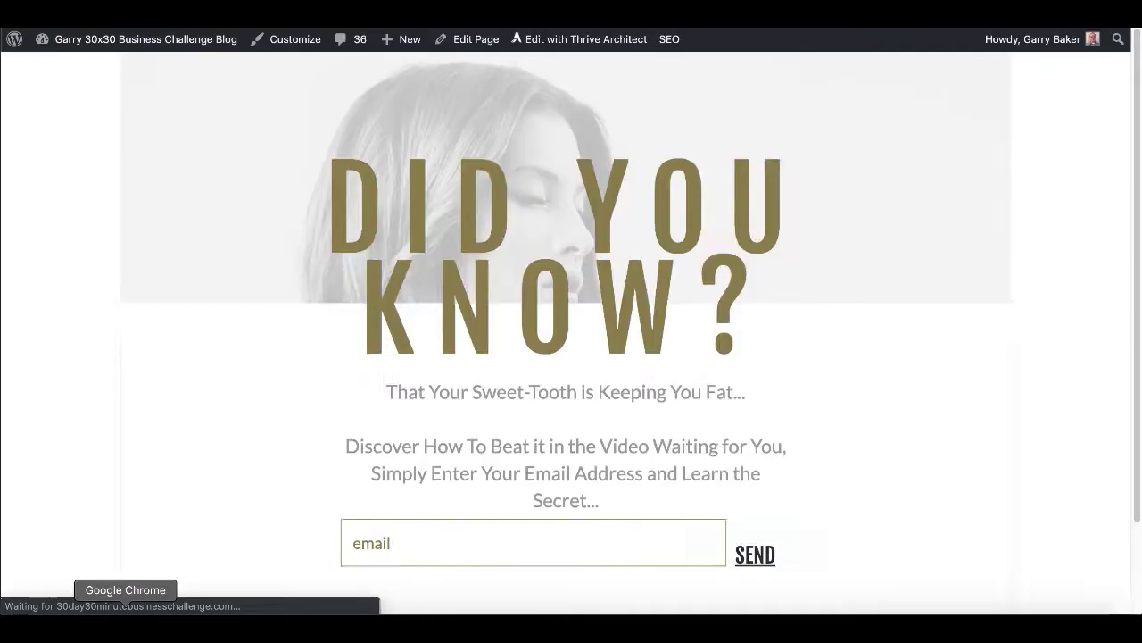
Switch to the other clickbank offer browser window, the one without the WordPress admin bar.
{"action": "right_click", "coordinate": [128, 605]}
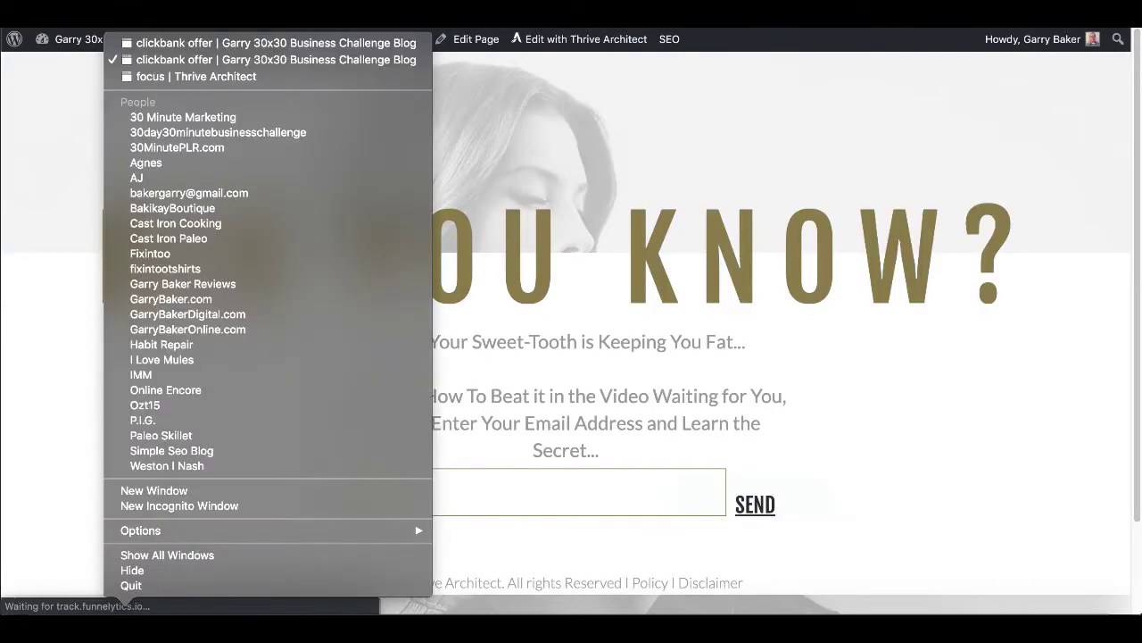
{"action": "left_click", "coordinate": [225, 76]}
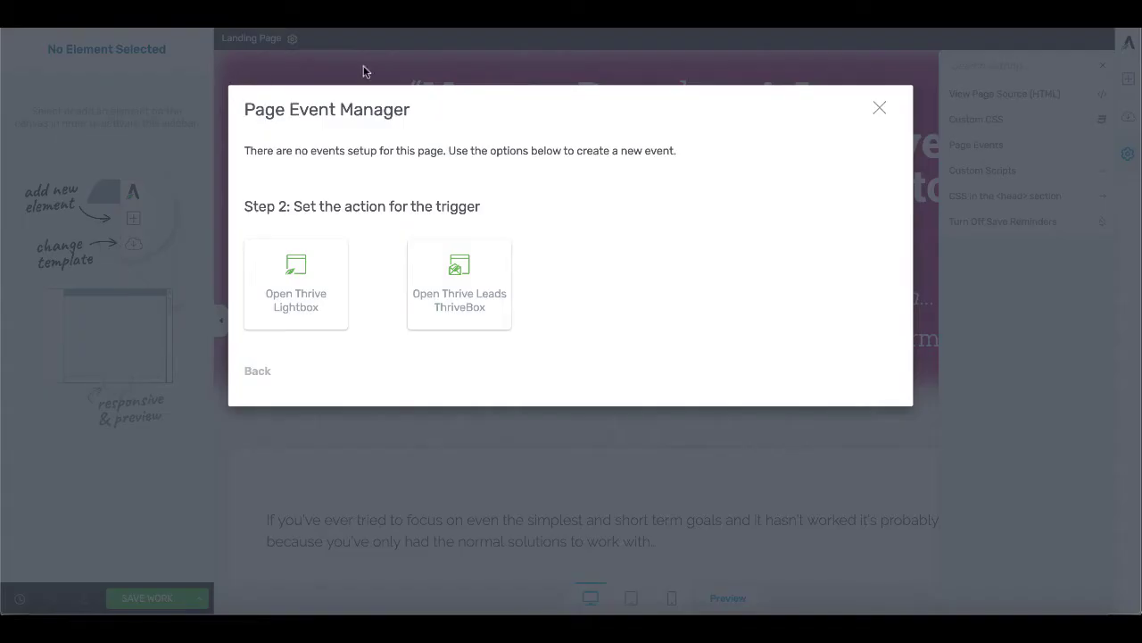
{"action": "right_click", "coordinate": [128, 605]}
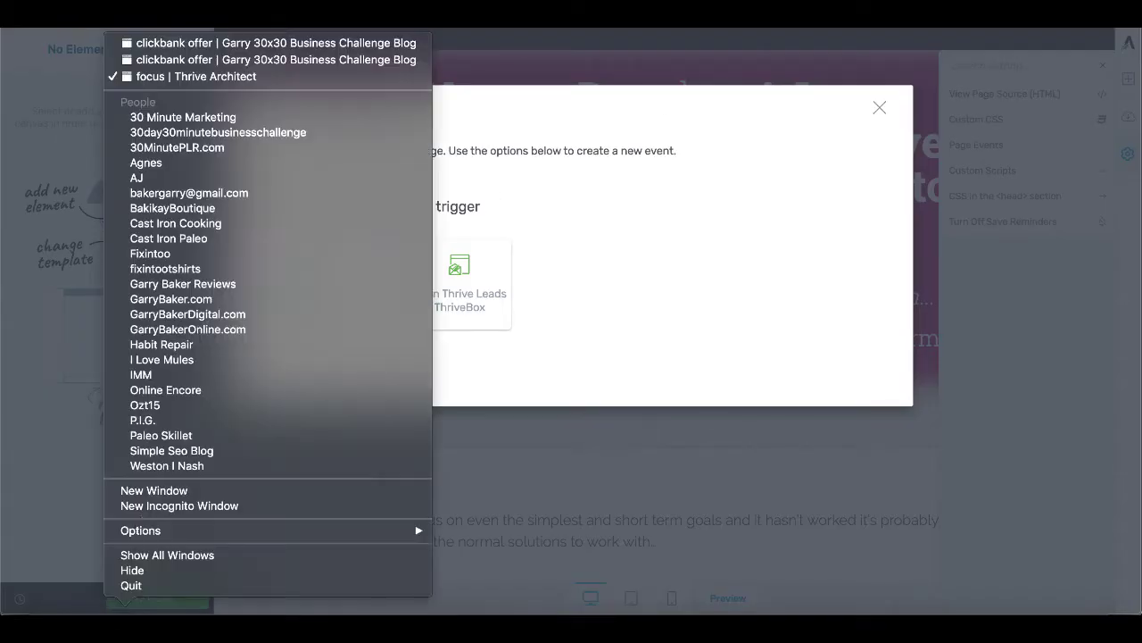
{"action": "left_click", "coordinate": [203, 47]}
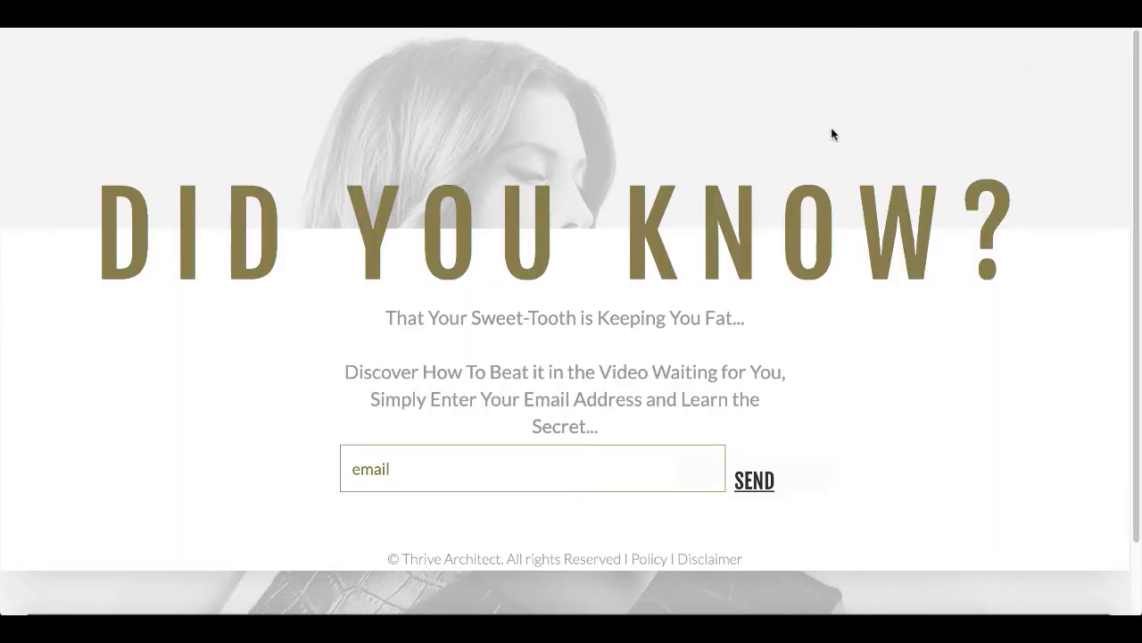
Reload the live page to test the exit popup and try its Name and Email fields.
{"action": "scroll", "coordinate": [869, 383], "scroll_direction": "down", "scroll_amount": 2}
{"action": "scroll", "coordinate": [685, 306], "scroll_direction": "up", "scroll_amount": 2}
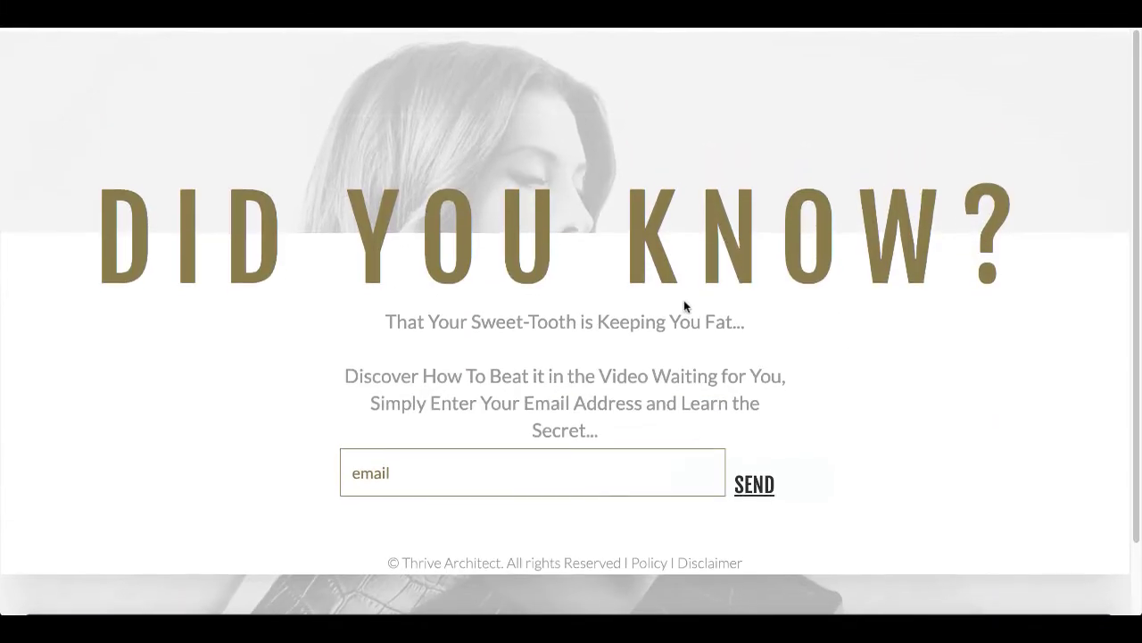
{"action": "key", "text": "super+r"}
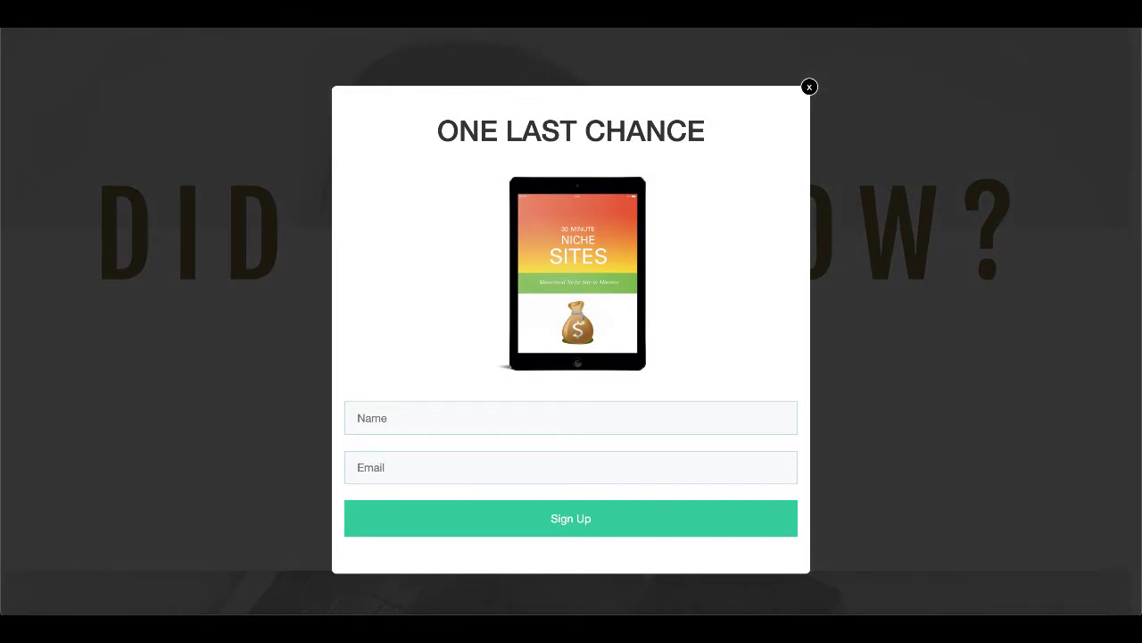
{"action": "left_click", "coordinate": [377, 424]}
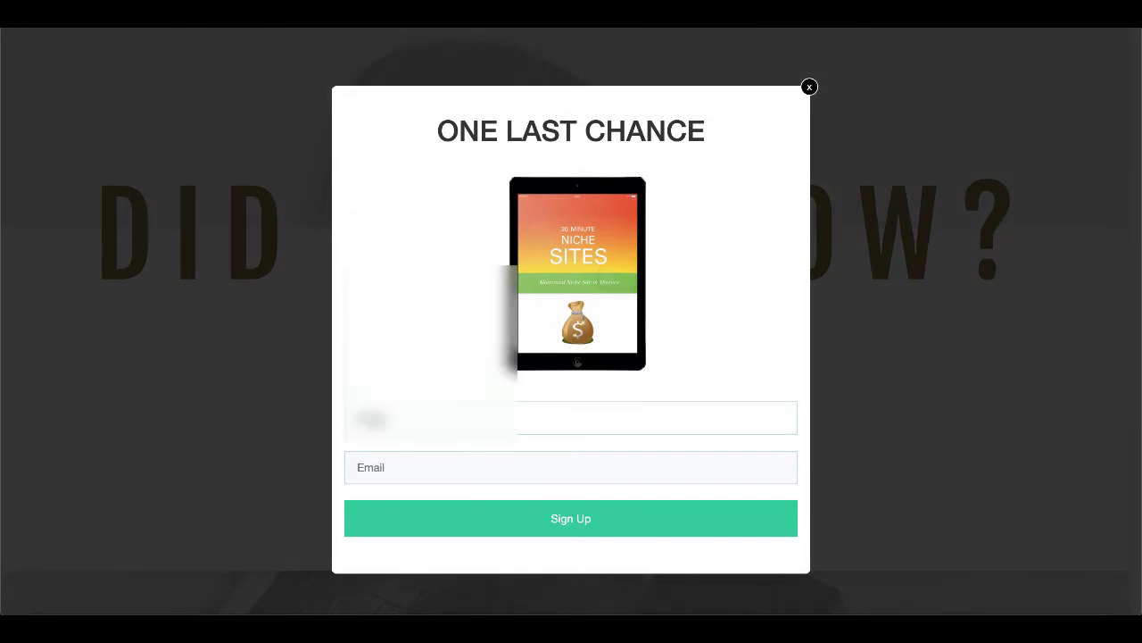
{"action": "left_click", "coordinate": [387, 462]}
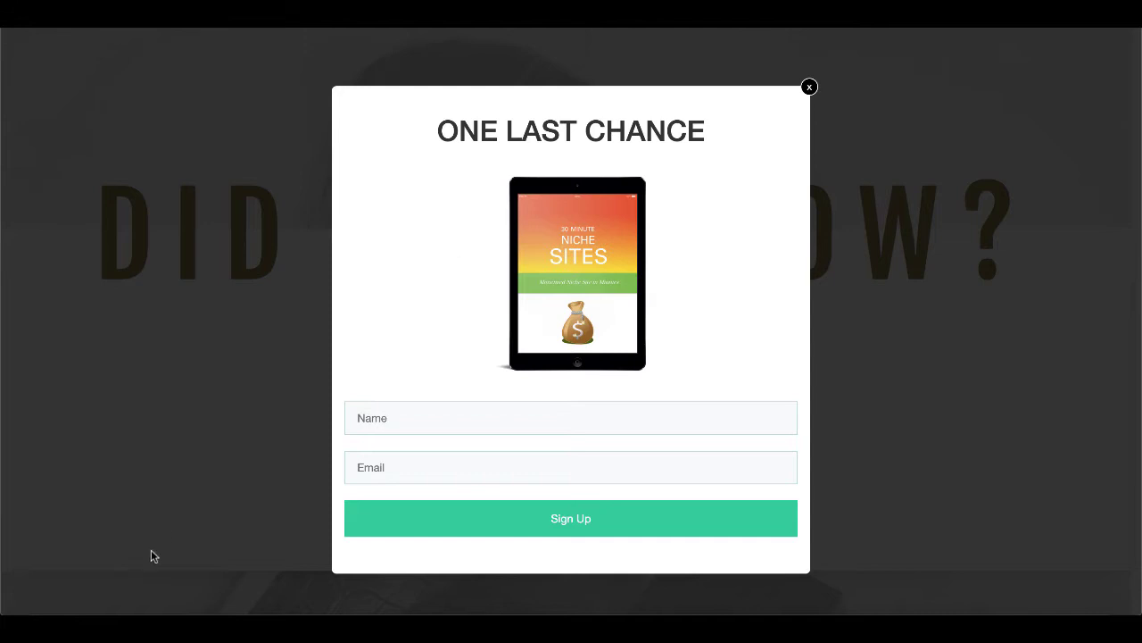
Switch to the logged-in browser window and open the list of all pages in the WordPress dashboard.
{"action": "right_click", "coordinate": [125, 608]}
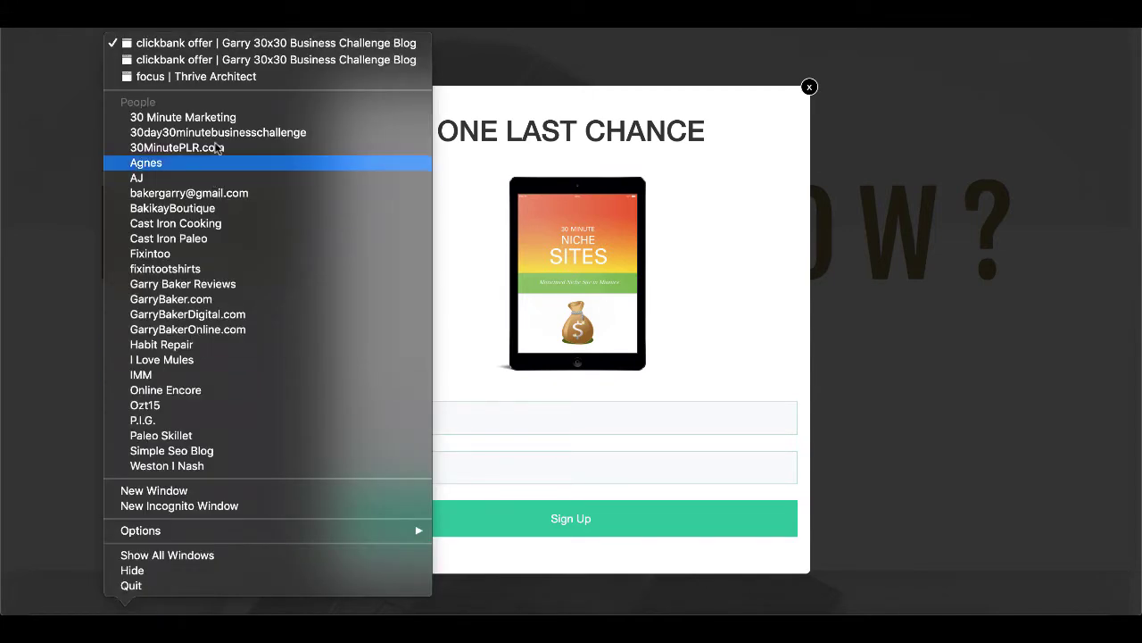
{"action": "left_click", "coordinate": [234, 64]}
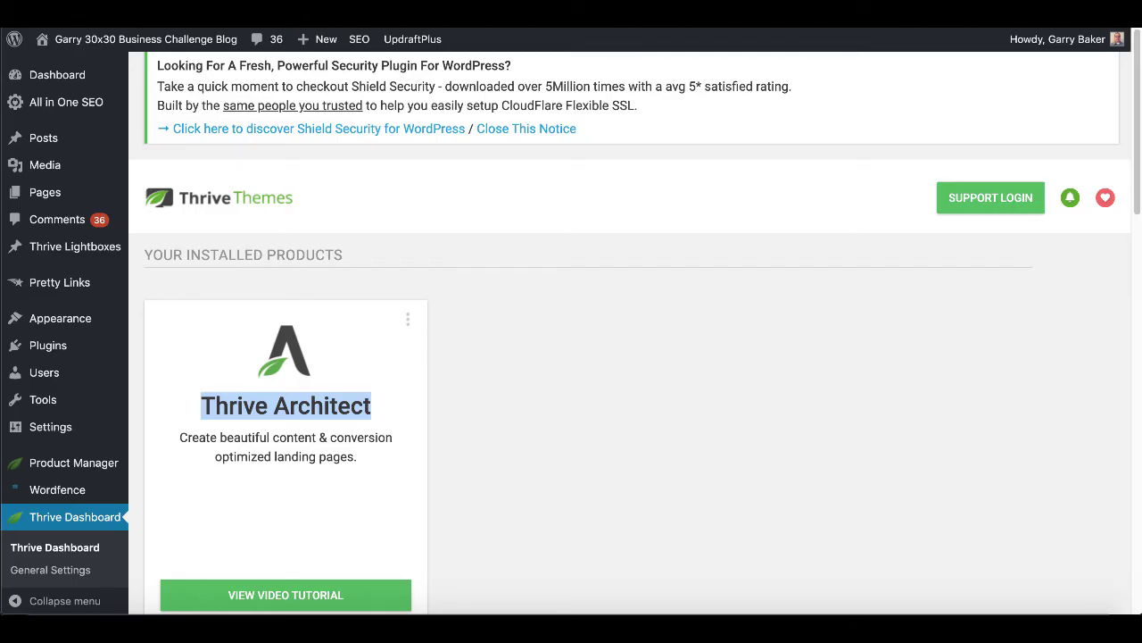
{"action": "scroll", "coordinate": [330, 280], "scroll_direction": "up", "scroll_amount": 1}
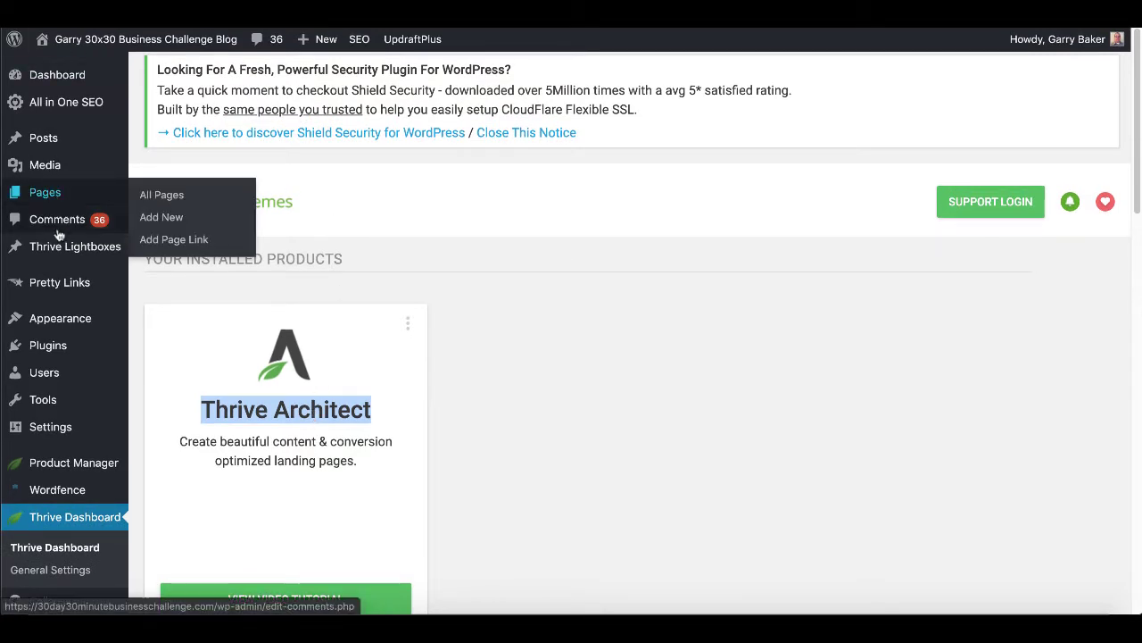
{"action": "mouse_move", "coordinate": [65, 248]}
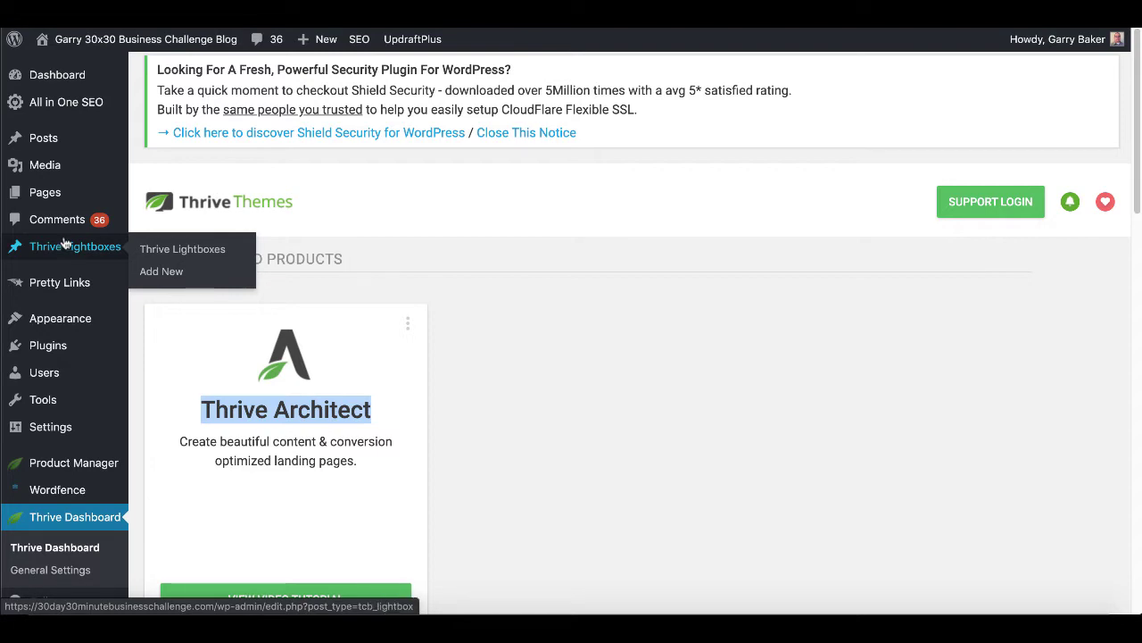
{"action": "mouse_move", "coordinate": [47, 190]}
{"action": "left_click", "coordinate": [170, 195]}
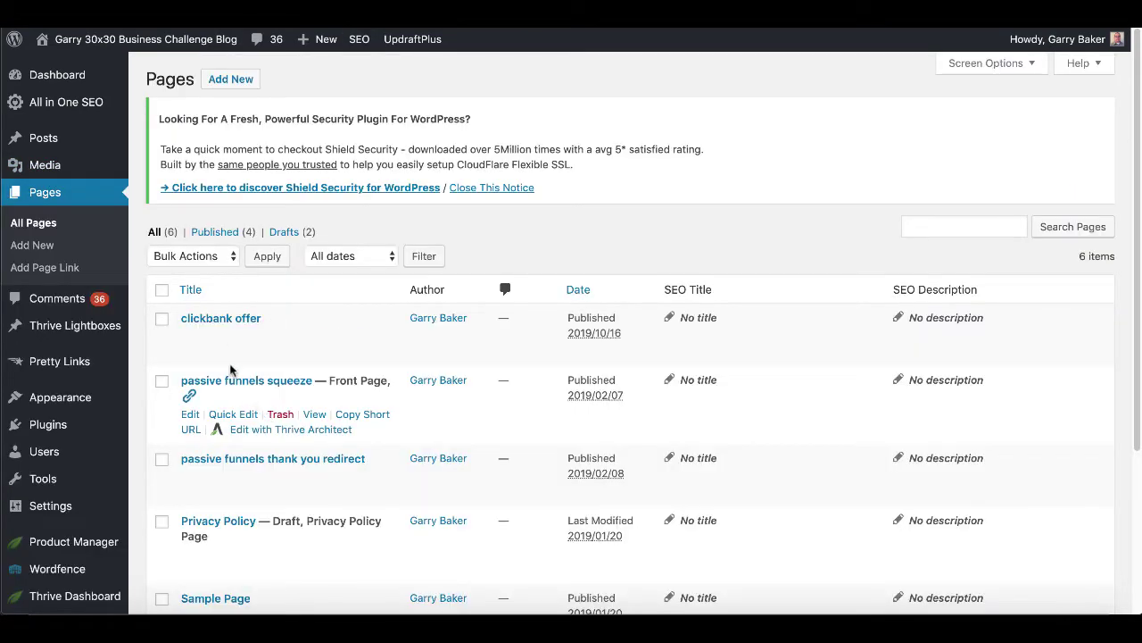
Open the clickbank offer page for editing, and close the exit popup on its live view.
{"action": "mouse_move", "coordinate": [230, 318]}
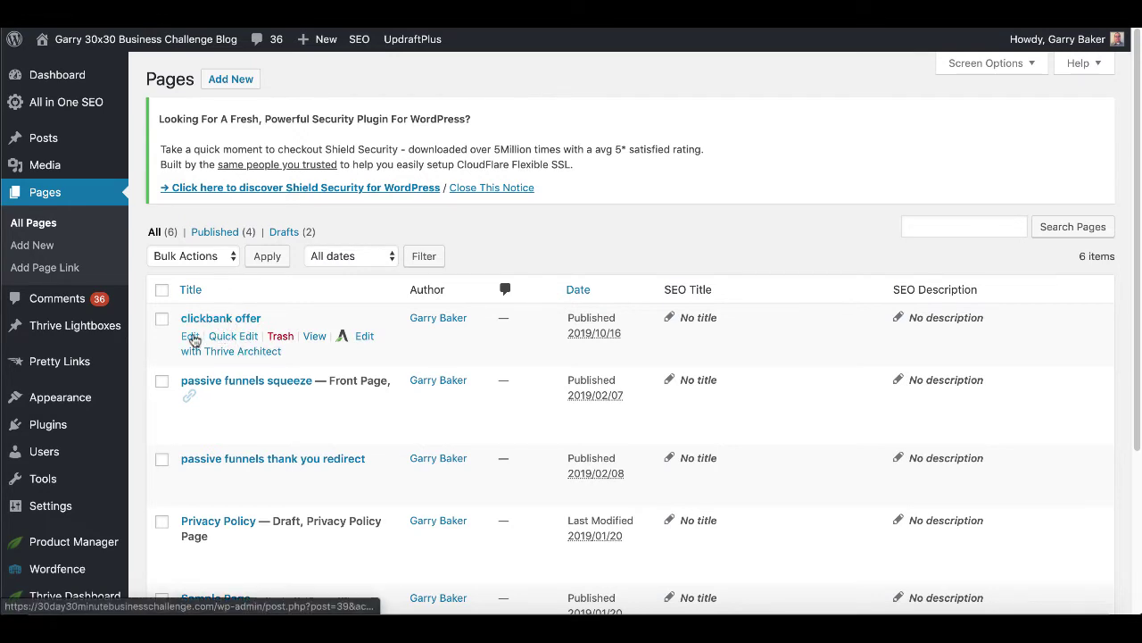
{"action": "left_click", "coordinate": [191, 337]}
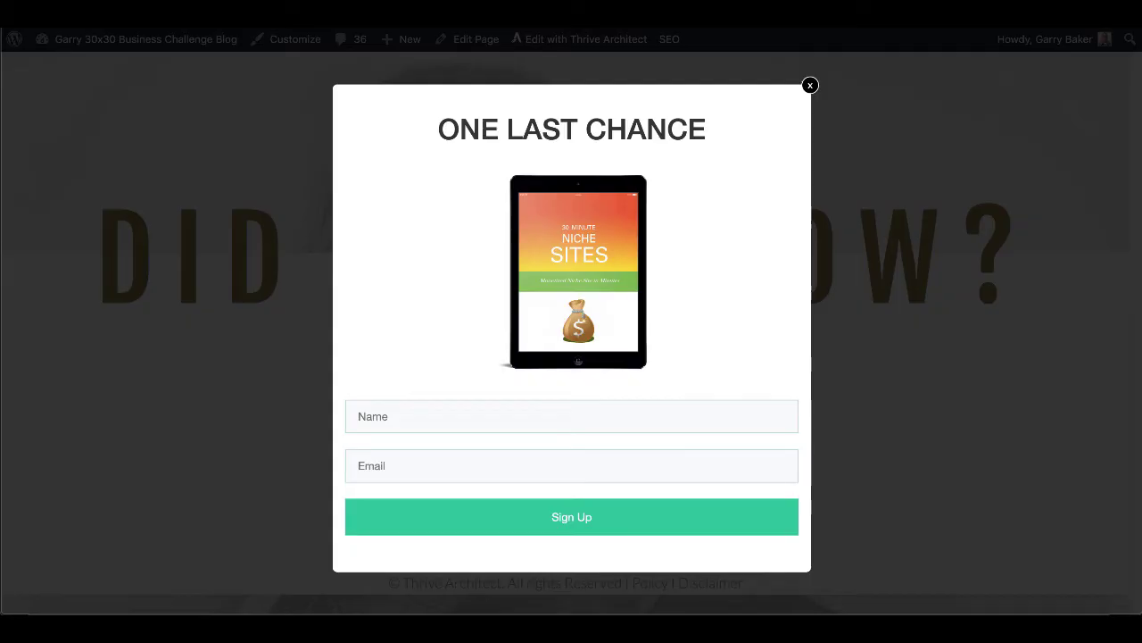
{"action": "left_click", "coordinate": [809, 85]}
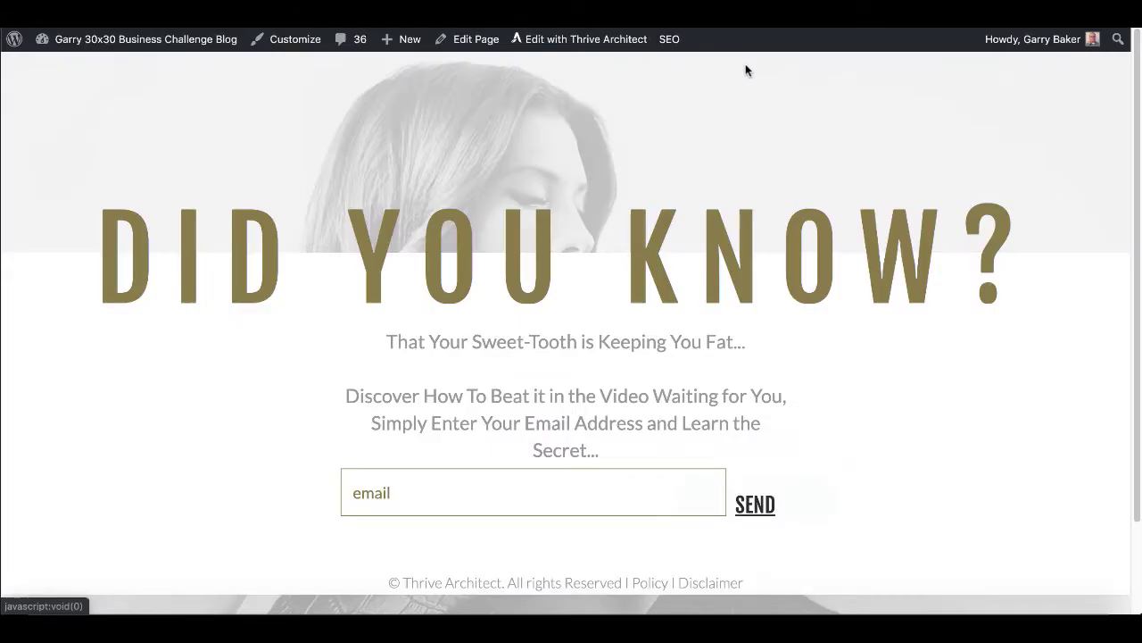
Open the clickbank offer page in Thrive Architect and display its page events in the advanced settings.
{"action": "left_click", "coordinate": [599, 41]}
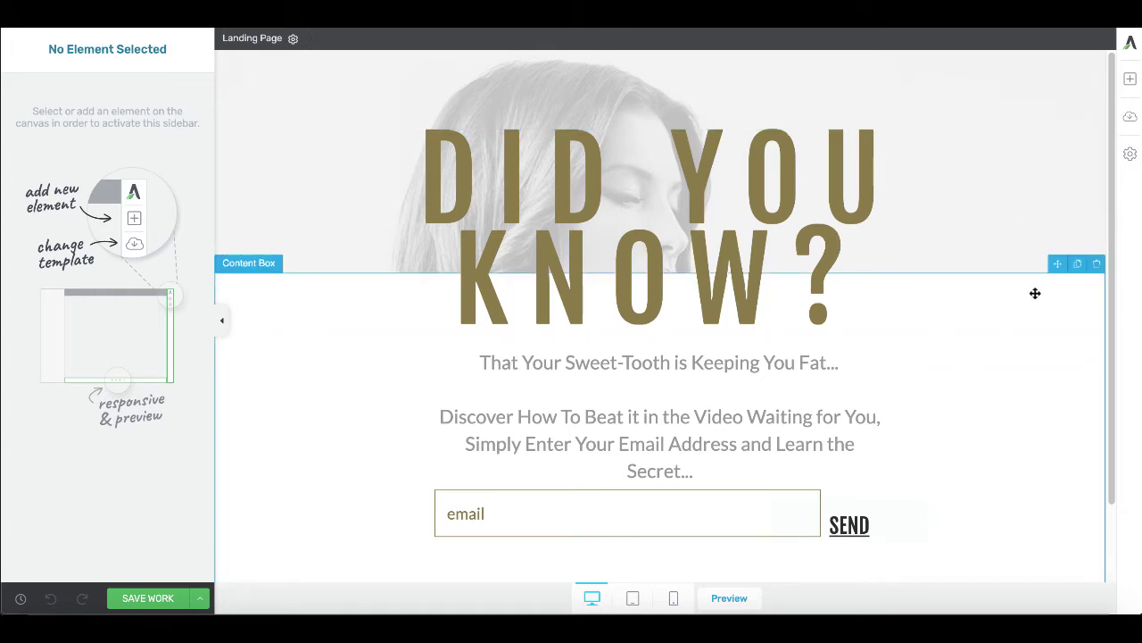
{"action": "left_click", "coordinate": [1131, 157]}
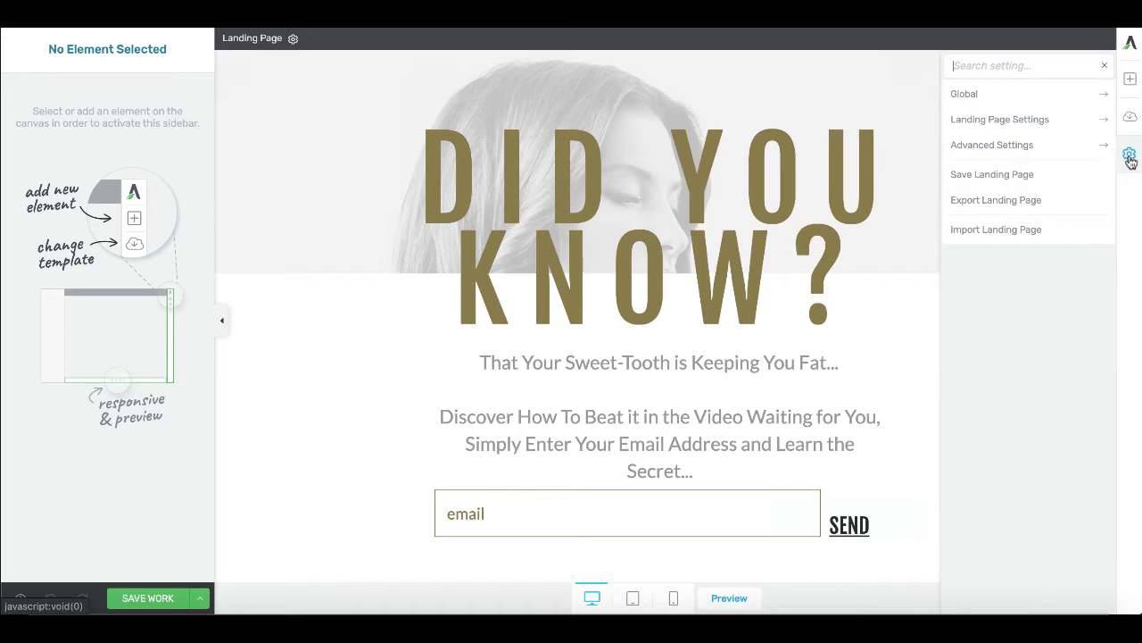
{"action": "left_click", "coordinate": [1013, 150]}
{"action": "left_click", "coordinate": [979, 147]}
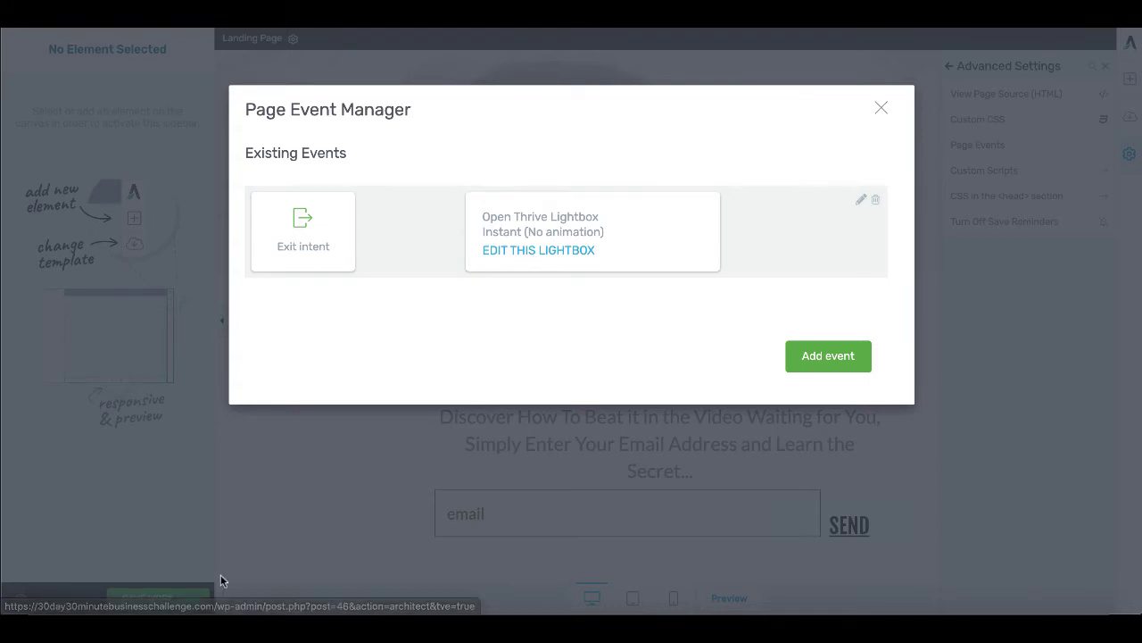
Switch to the focus page's editor window, return to the live clickbank offer page and close its exit popup.
{"action": "right_click", "coordinate": [125, 609]}
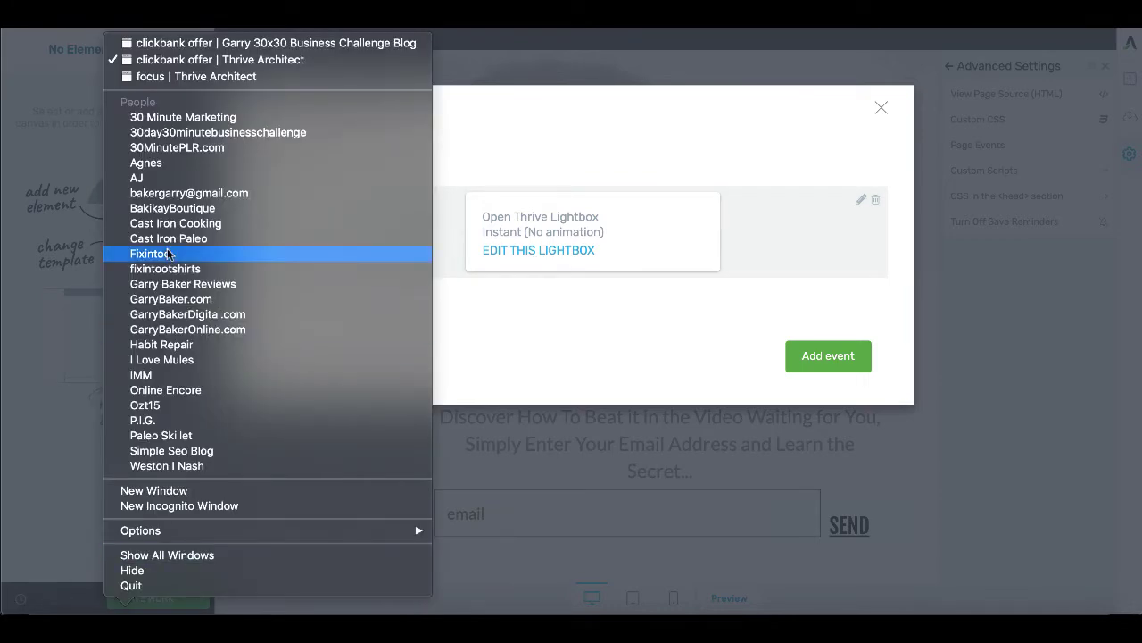
{"action": "left_click", "coordinate": [209, 77]}
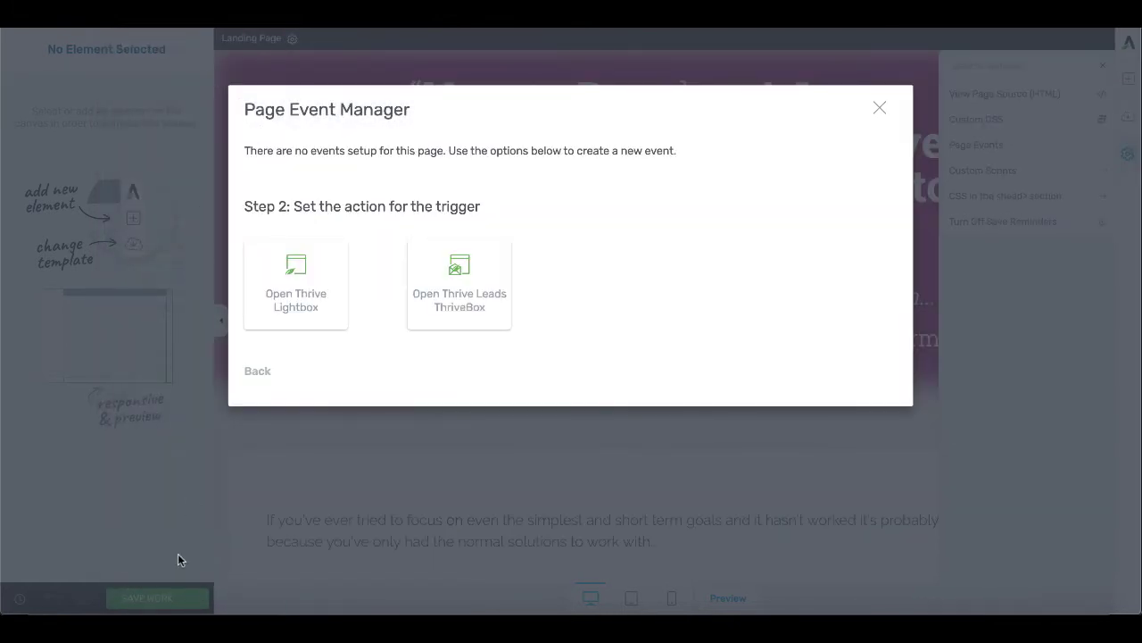
{"action": "right_click", "coordinate": [125, 607]}
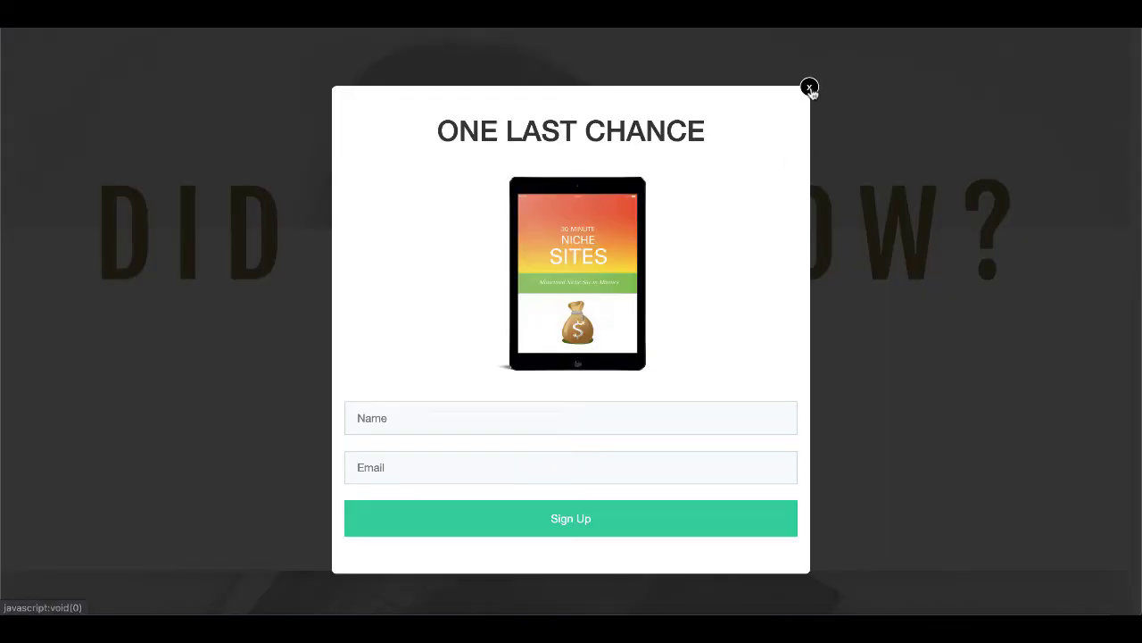
{"action": "left_click", "coordinate": [810, 87]}
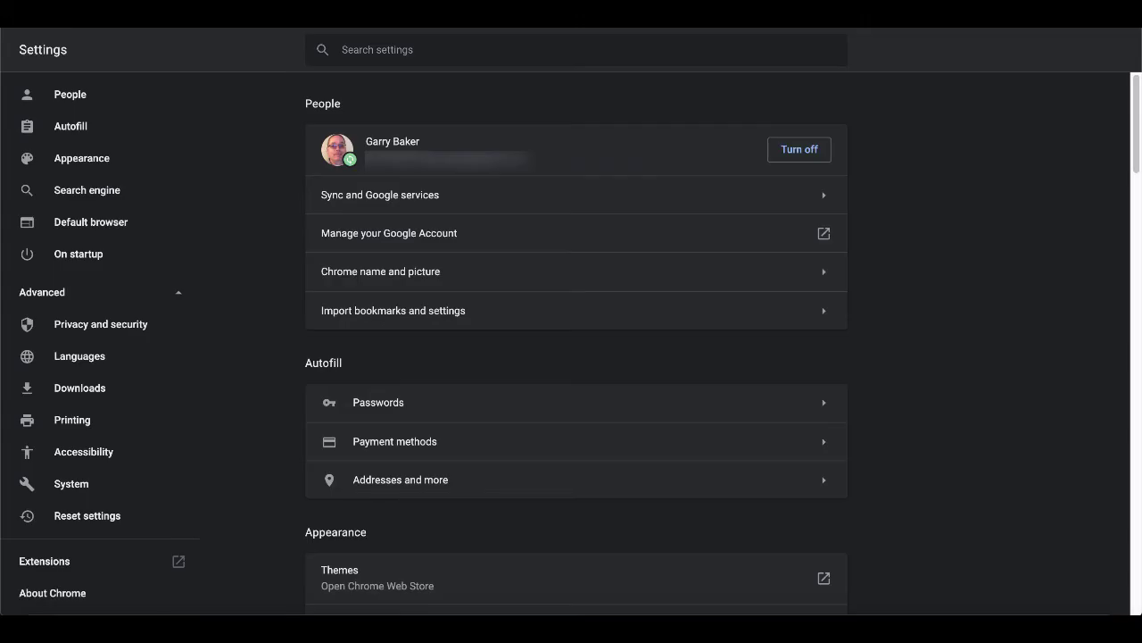
Search the Chrome settings for "cache" and open the full list of cookies and site data through the site settings.
{"action": "left_click", "coordinate": [384, 53]}
{"action": "type", "text": "cache"}
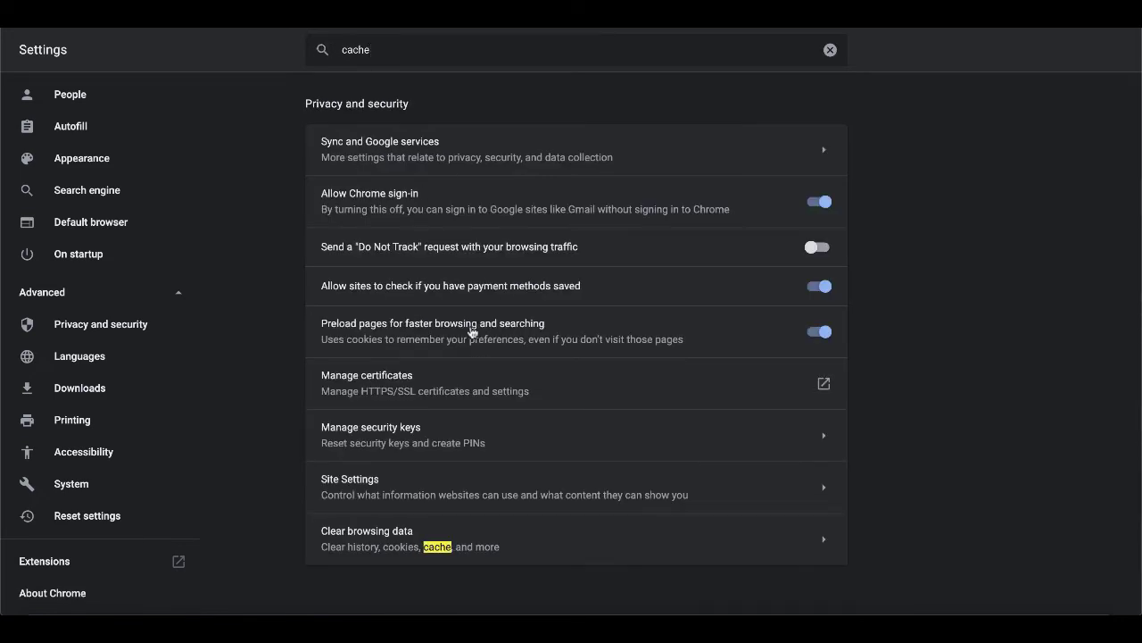
{"action": "left_click", "coordinate": [375, 496]}
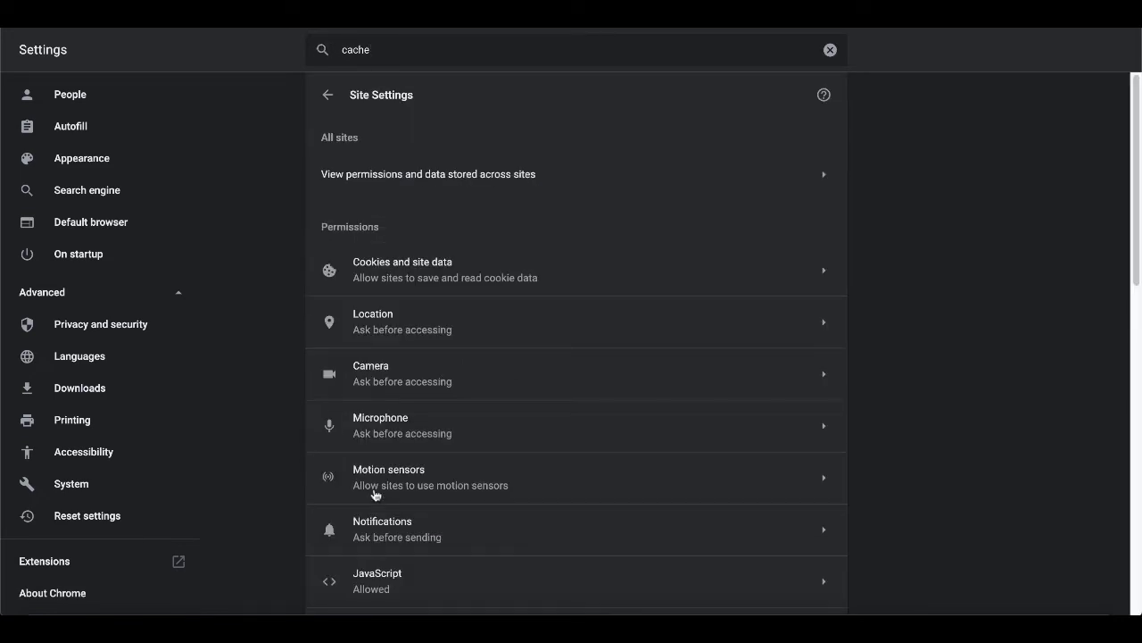
{"action": "left_click", "coordinate": [391, 270]}
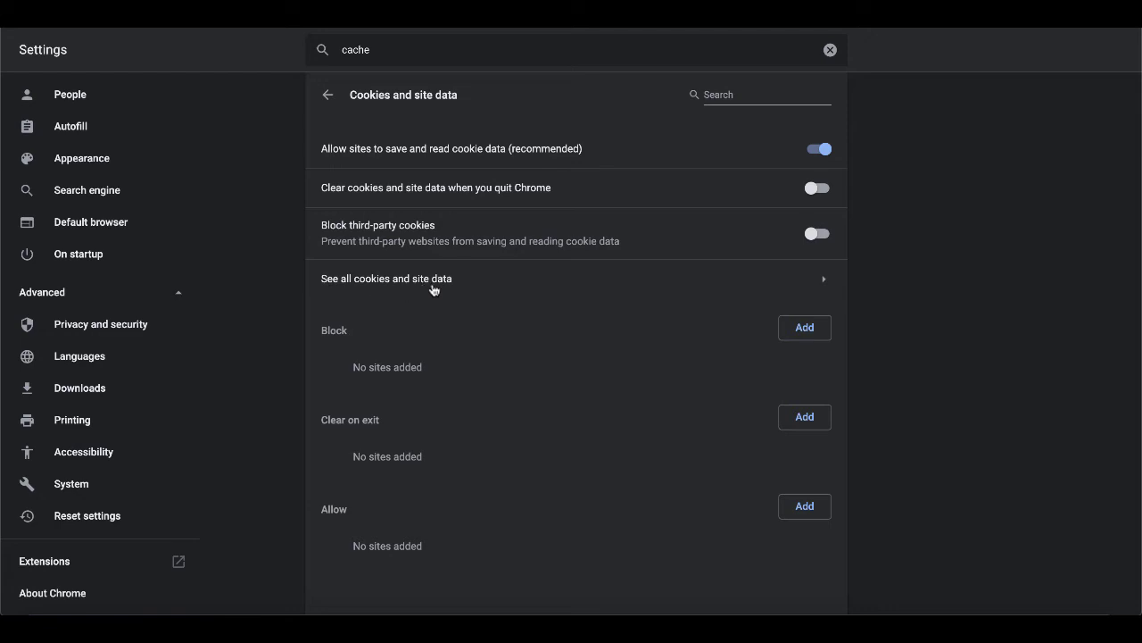
{"action": "left_click", "coordinate": [827, 277]}
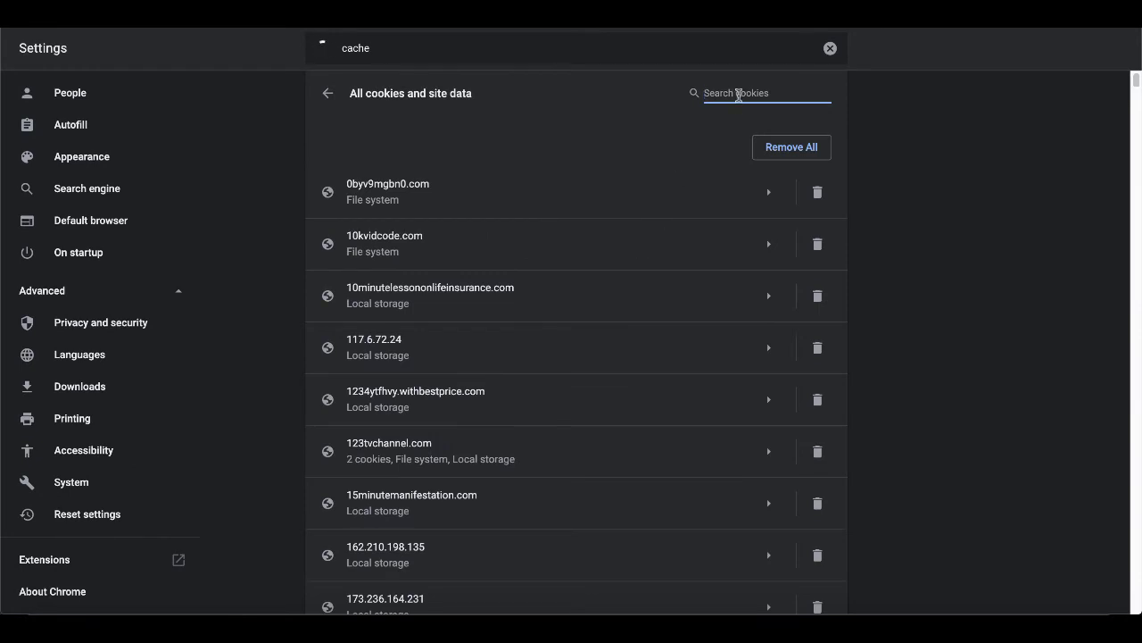
Filter the cookies by "30minu", delete the data stored for 30day30minutebusinesschallenge.com, and clear the filter.
{"action": "type", "text": "30minu"}
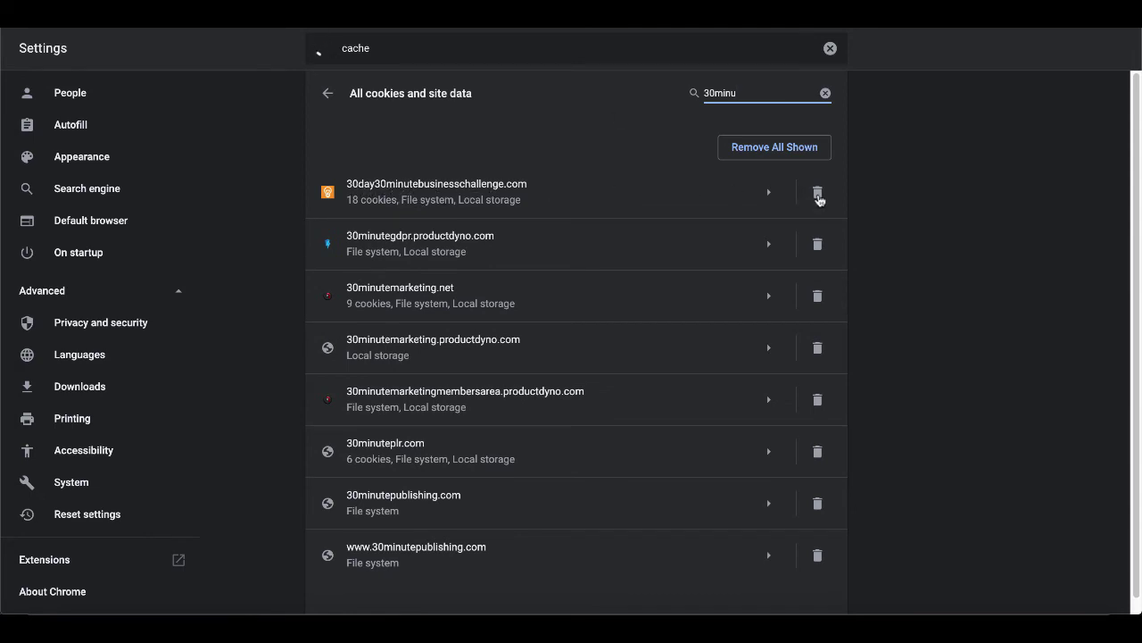
{"action": "left_click", "coordinate": [817, 194]}
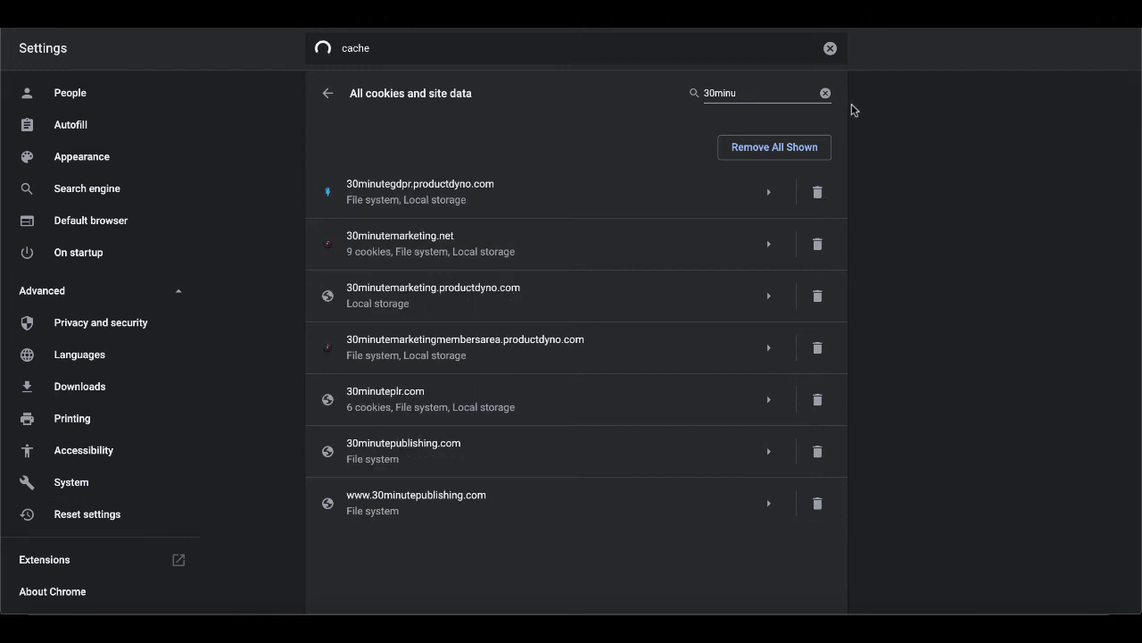
{"action": "left_click", "coordinate": [825, 95]}
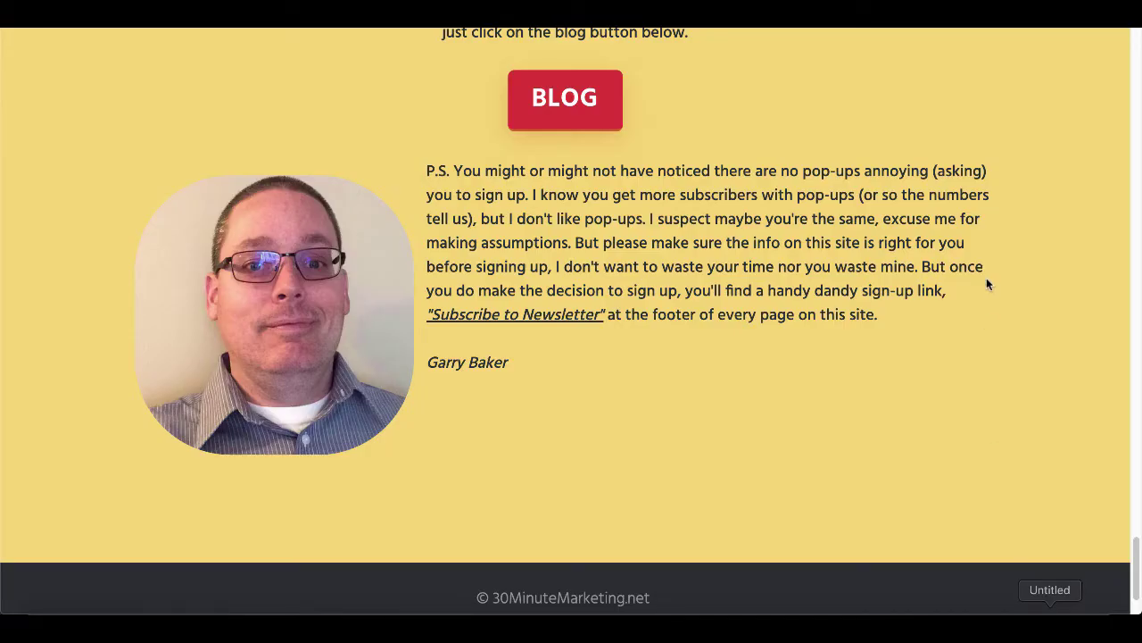
{"action": "key", "text": "Home"}
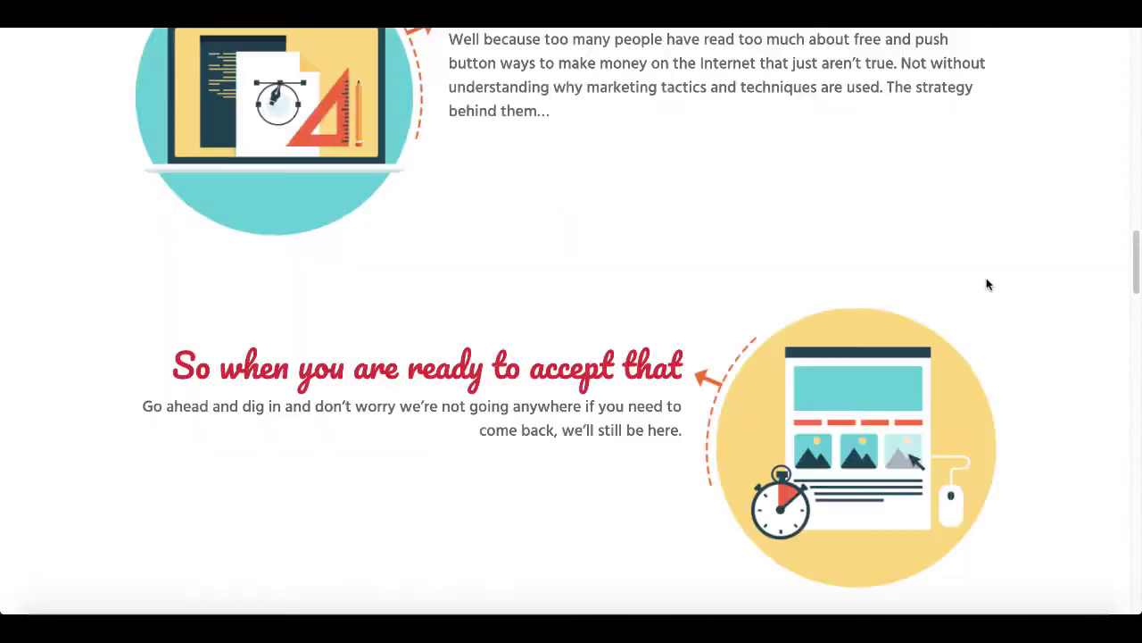